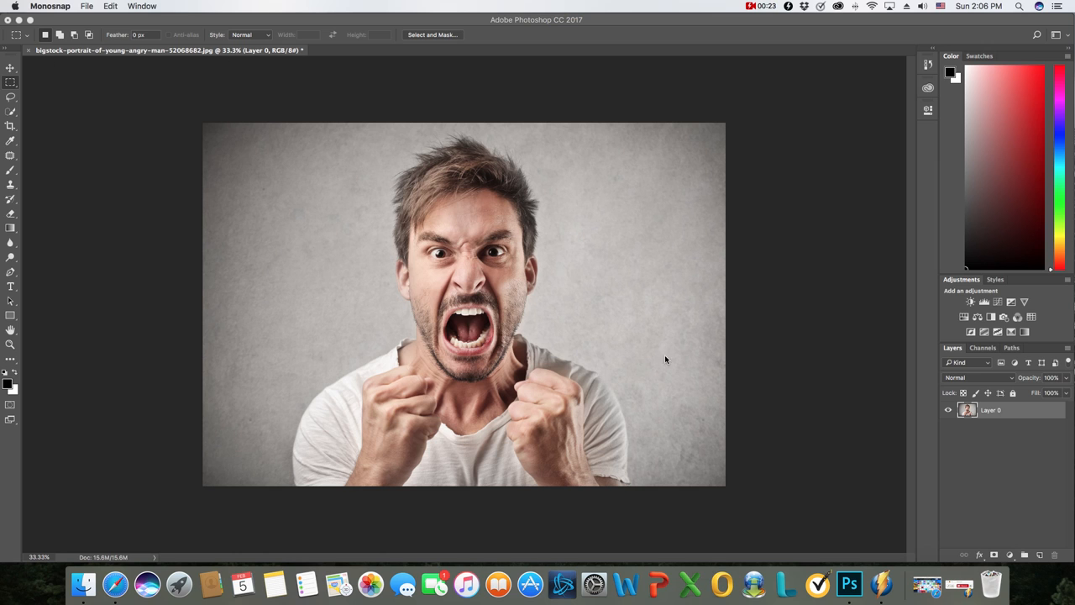
Step: Duplicate Layer 0 within the same document, keeping the default name Layer 0 copy
click(949, 410)
click(948, 410)
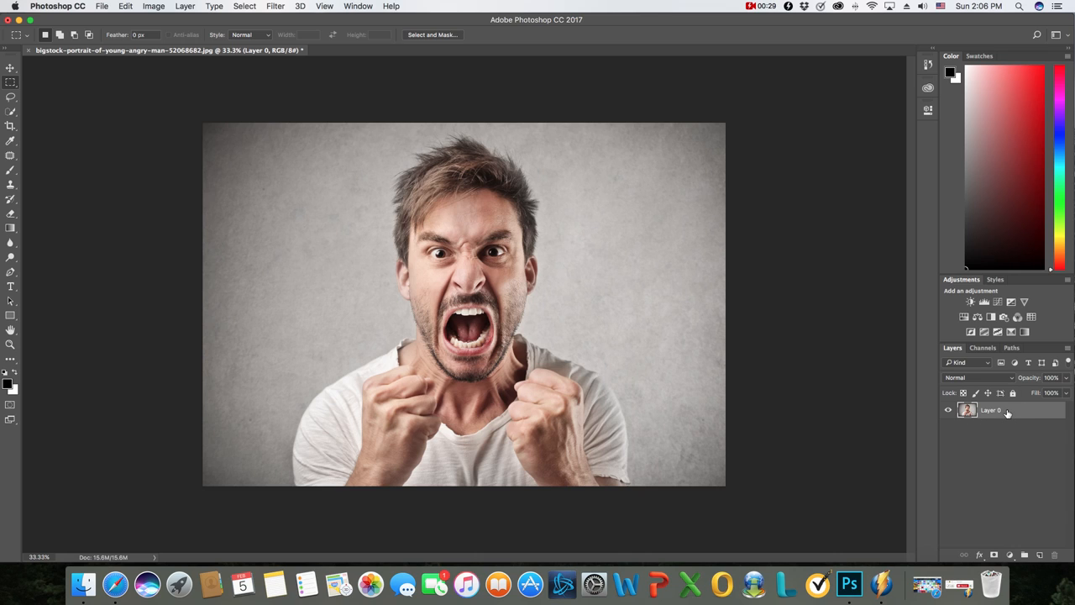
right_click(1008, 412)
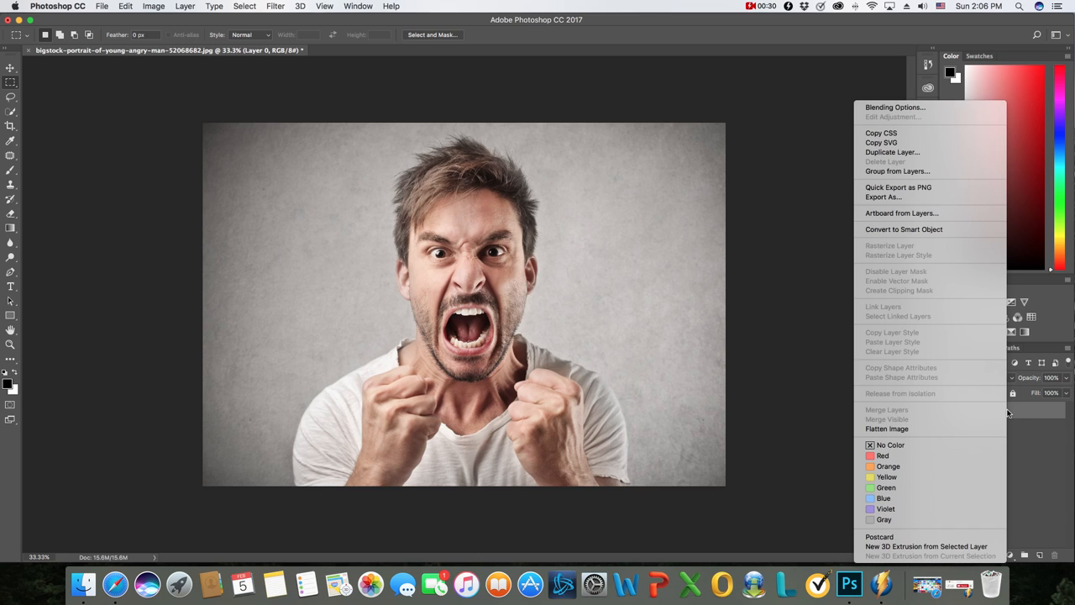
click(908, 151)
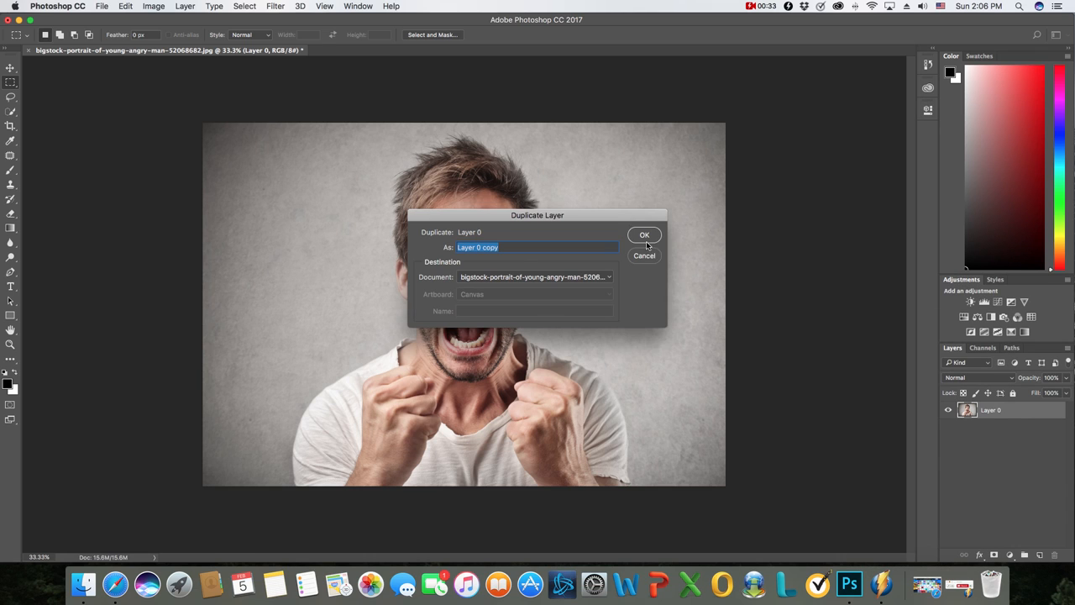
click(645, 237)
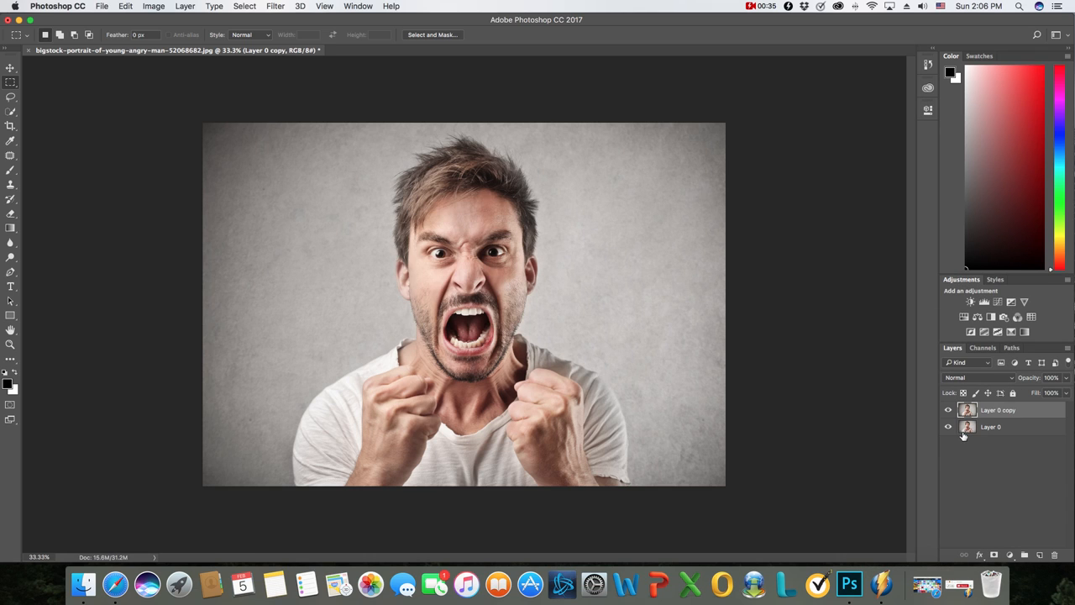
Step: Lasso a loose outline around the man on the layer copy, fill it with Content-Aware at 100% opacity, and deselect
click(10, 97)
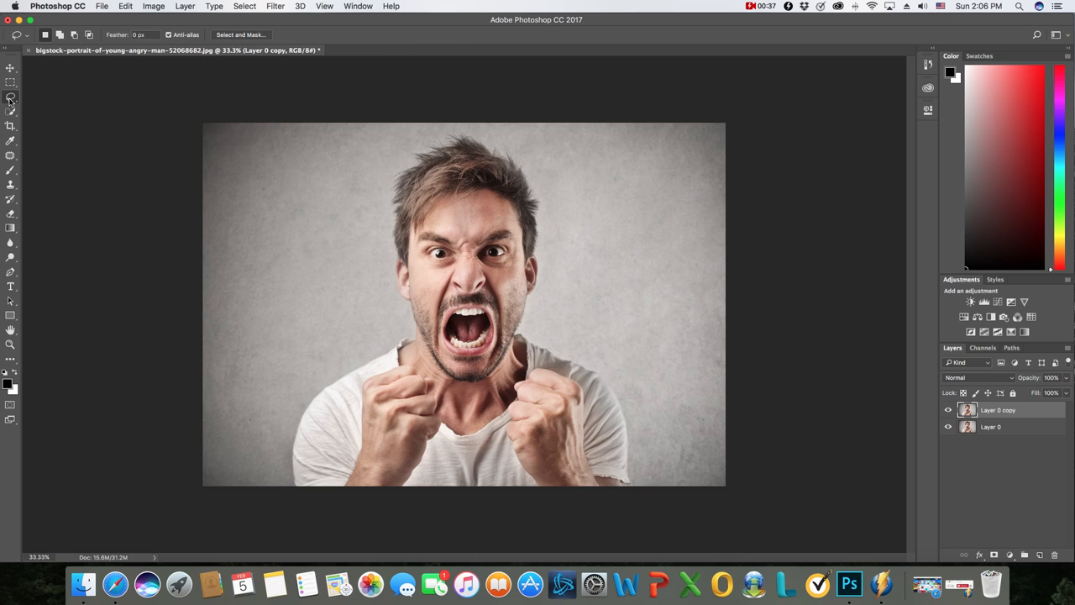
mouse_move(288, 493)
mouse_down()
mouse_move(300, 398)
mouse_move(387, 312)
mouse_move(384, 177)
mouse_move(394, 154)
mouse_move(473, 118)
mouse_move(523, 127)
mouse_move(547, 154)
mouse_move(560, 235)
mouse_move(552, 307)
mouse_move(602, 342)
mouse_move(641, 392)
mouse_move(629, 496)
mouse_move(390, 547)
mouse_move(284, 551)
mouse_up()
right_click(508, 370)
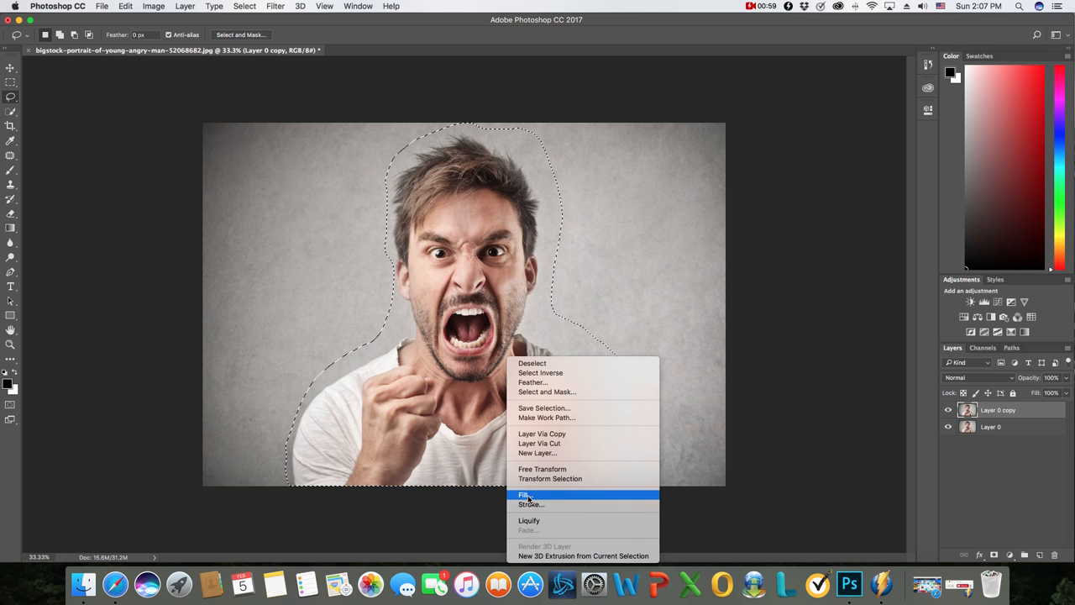
click(562, 495)
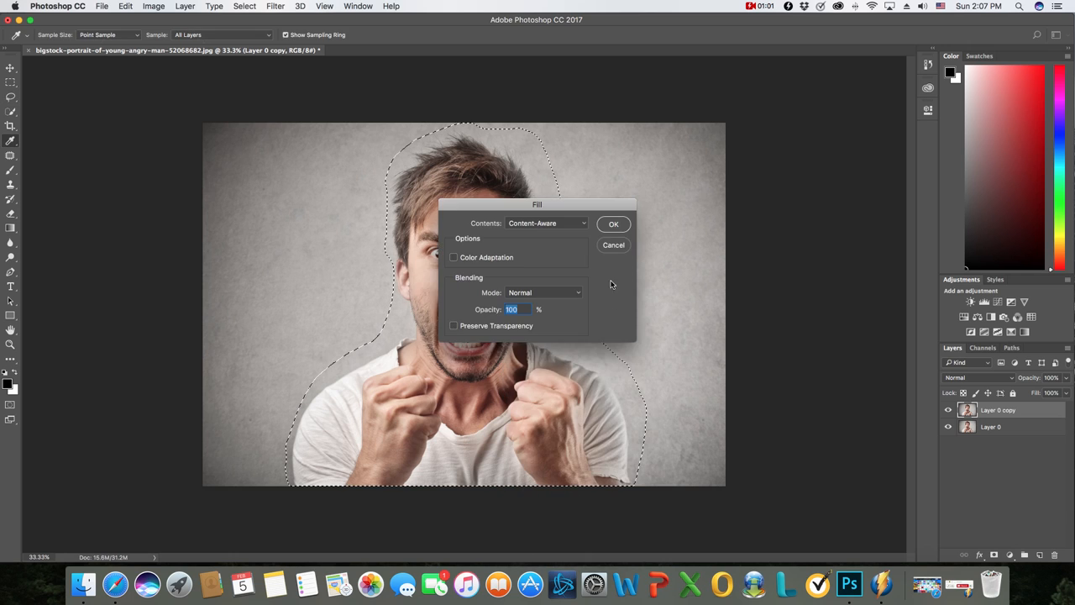
click(573, 224)
click(569, 221)
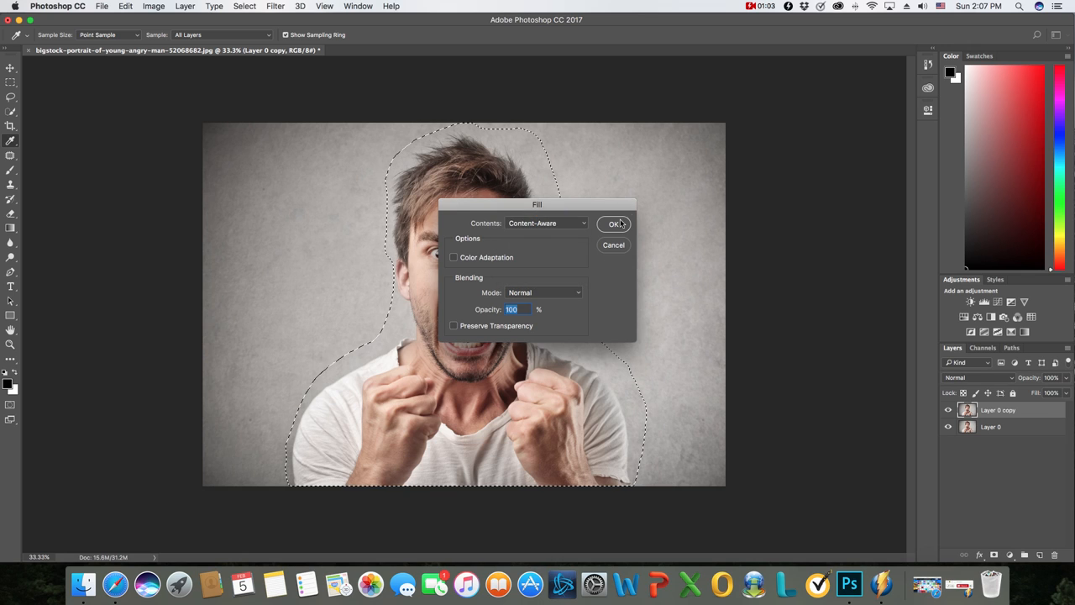
click(614, 224)
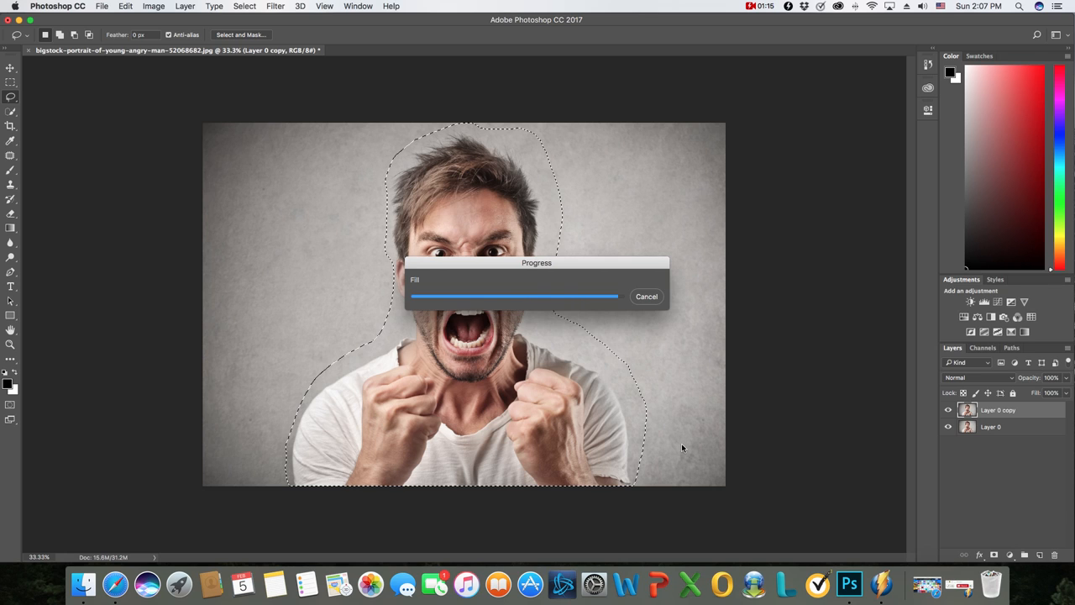
key(super+d)
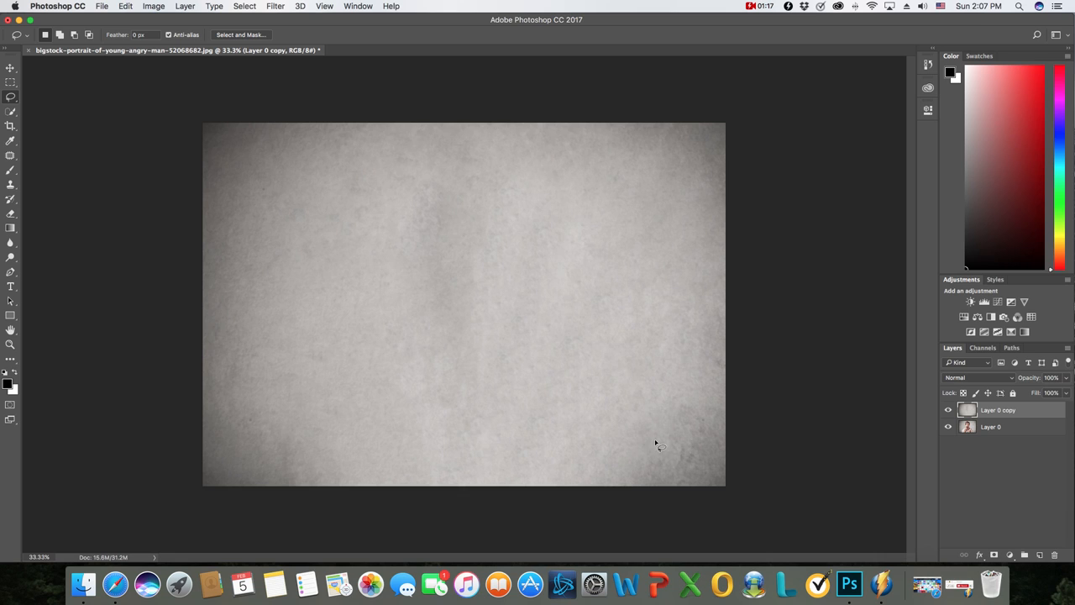
Step: Move the filled layer copy beneath Layer 0 and rename it Background
drag(997, 414, 1007, 434)
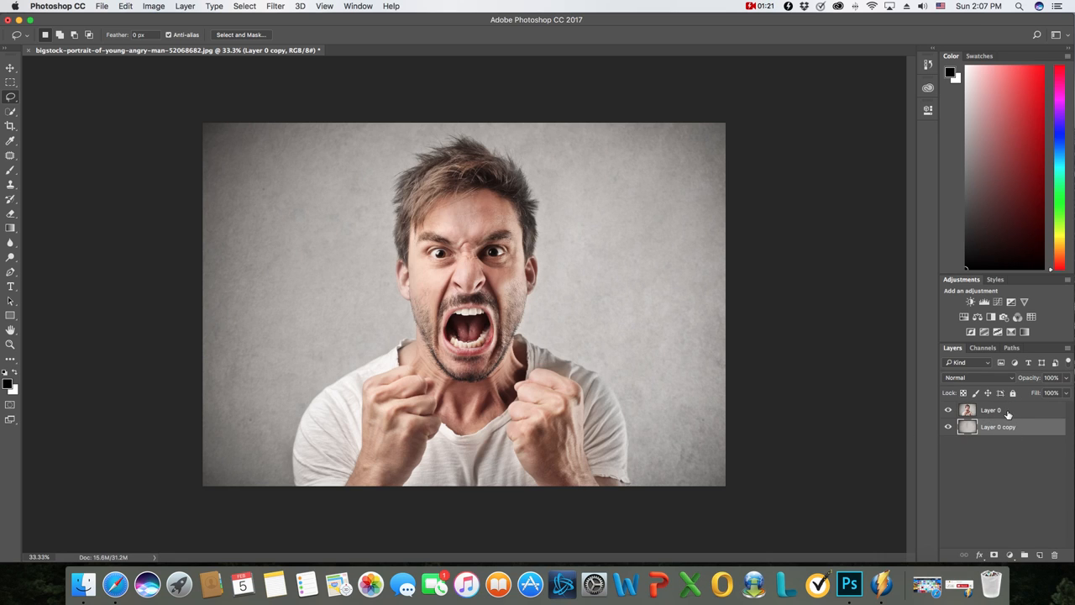
click(1005, 416)
double_click(1006, 427)
text(Background)
key(Return)
click(997, 416)
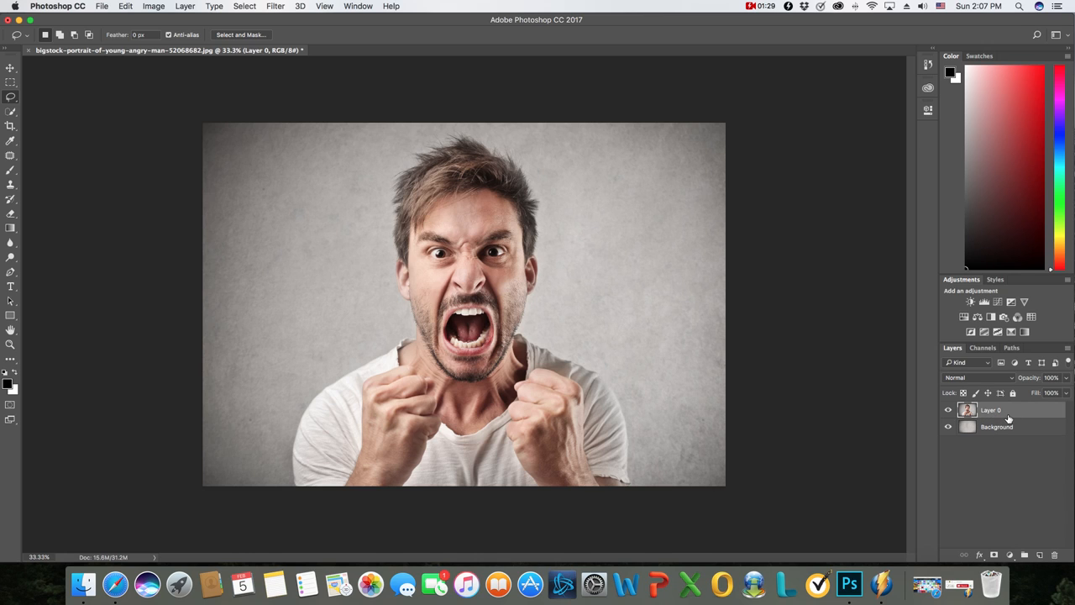
Step: Compare the original photo with the filled background by hiding and showing Layer 0
click(949, 410)
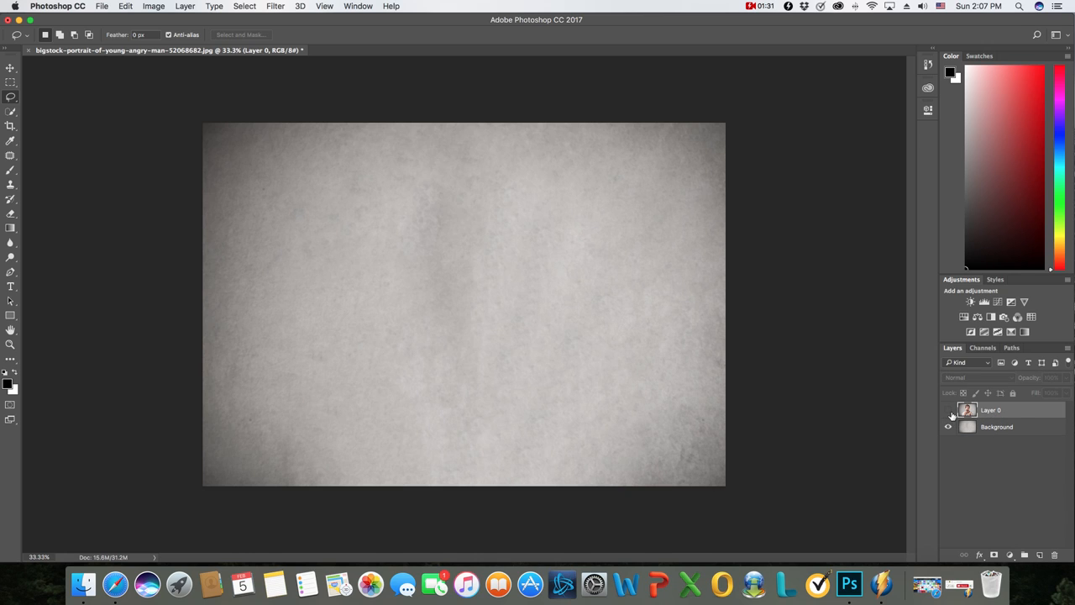
click(949, 410)
click(948, 410)
click(949, 410)
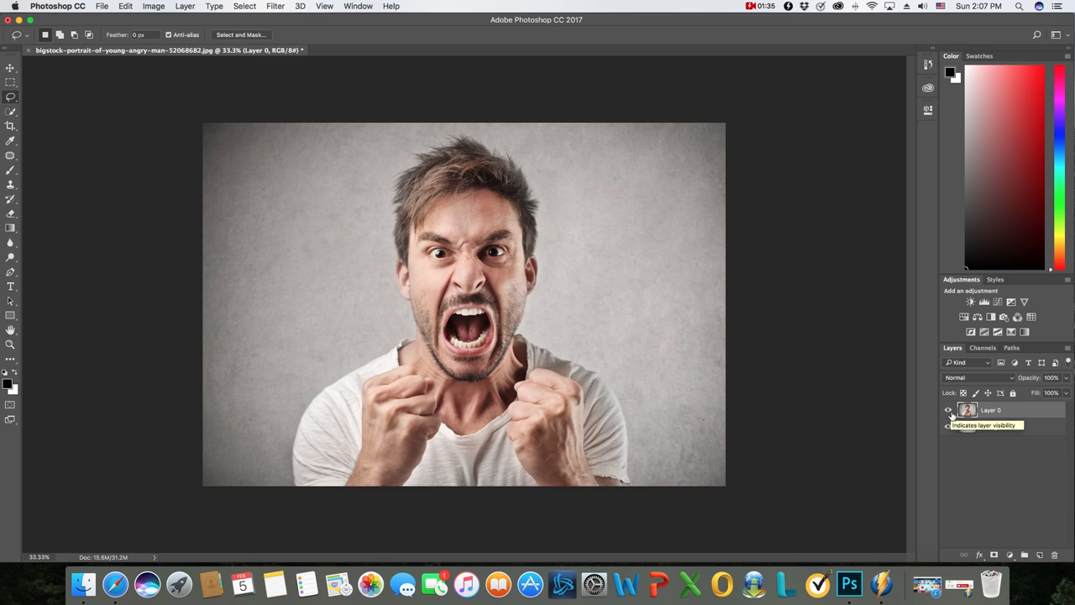
right_click(1021, 410)
click(1019, 406)
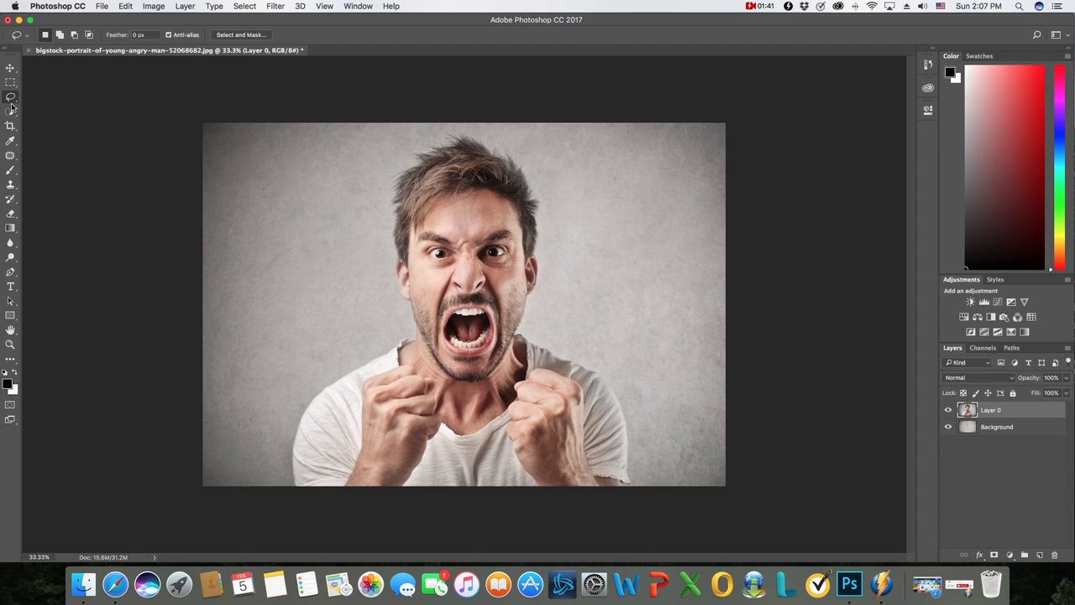
Step: Select the whole man on Layer 0, including hair, ears, shirt and arms, with the Quick Selection tool
click(11, 111)
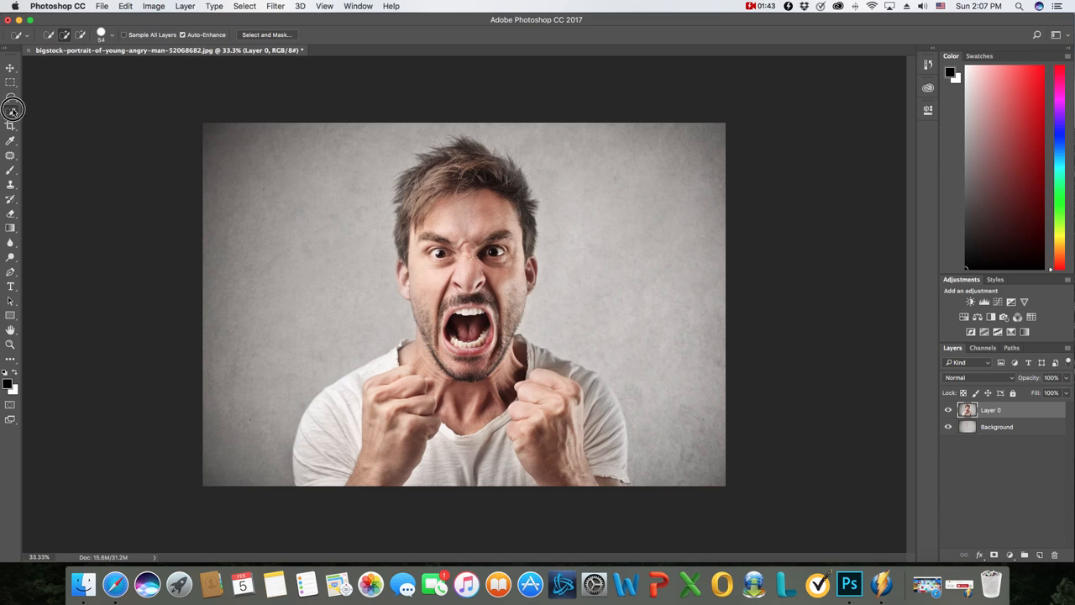
mouse_move(460, 174)
mouse_down()
mouse_move(442, 331)
mouse_move(410, 398)
mouse_move(366, 435)
mouse_move(331, 444)
mouse_move(334, 458)
mouse_up()
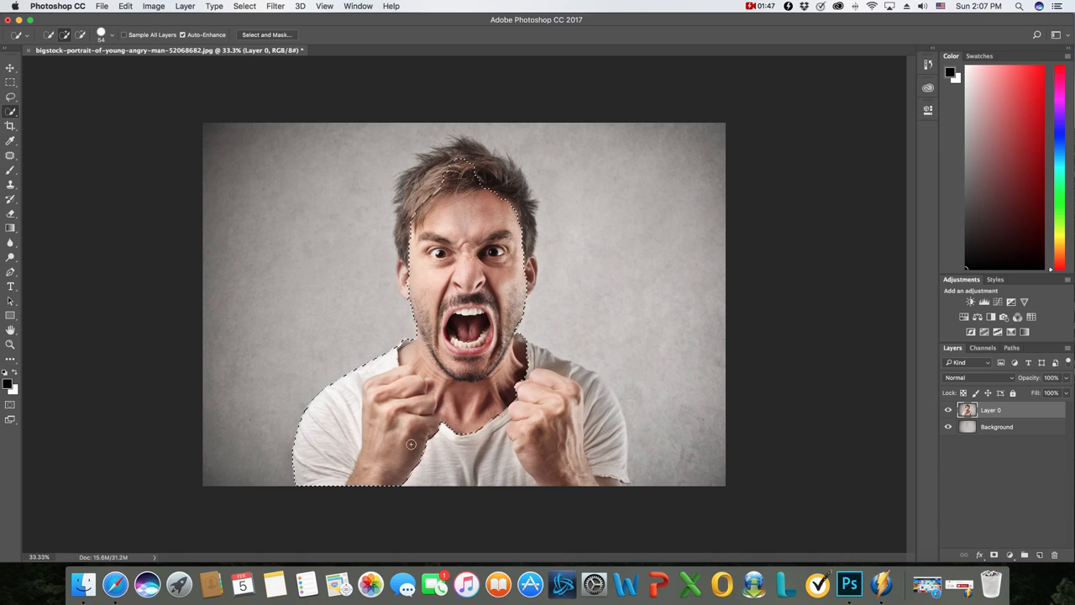
mouse_move(531, 460)
mouse_down()
mouse_move(469, 447)
mouse_move(484, 474)
mouse_move(482, 442)
mouse_move(508, 429)
mouse_move(564, 450)
mouse_up()
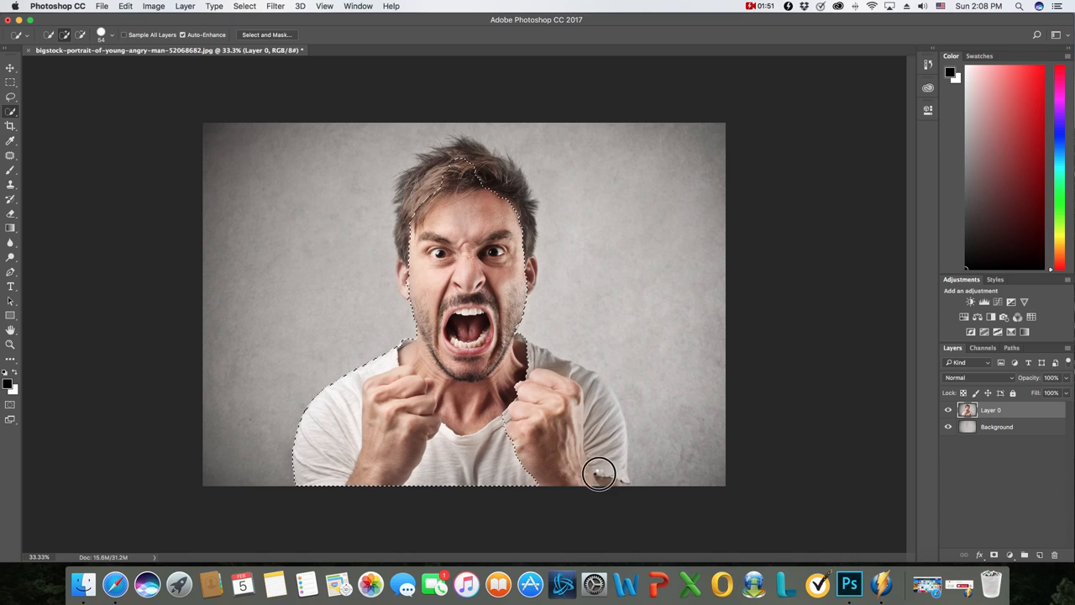
mouse_move(550, 378)
mouse_down()
mouse_move(571, 458)
mouse_move(525, 358)
mouse_up()
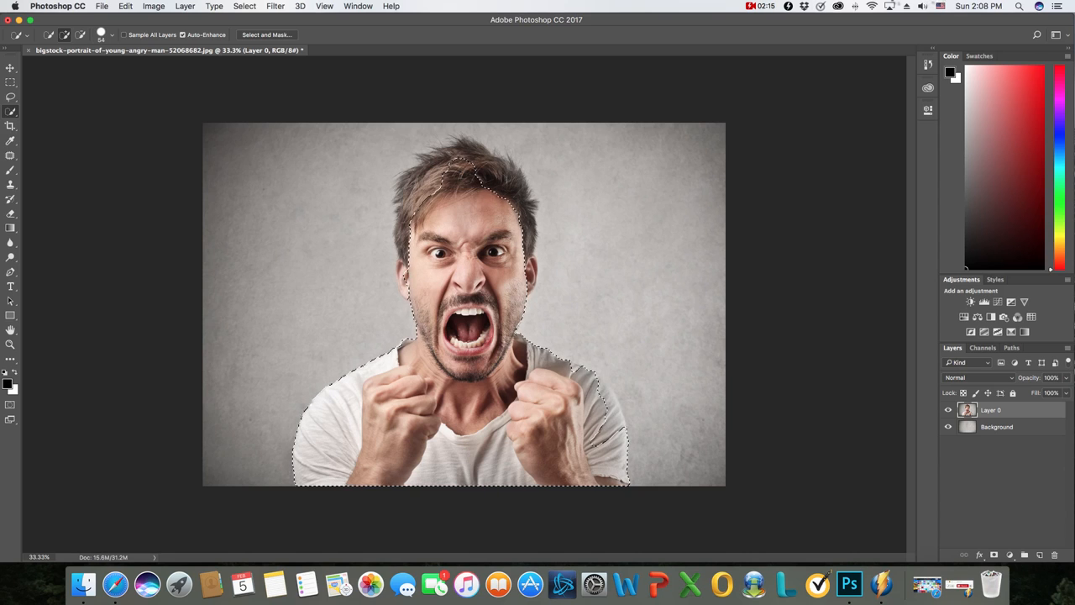
click(750, 6)
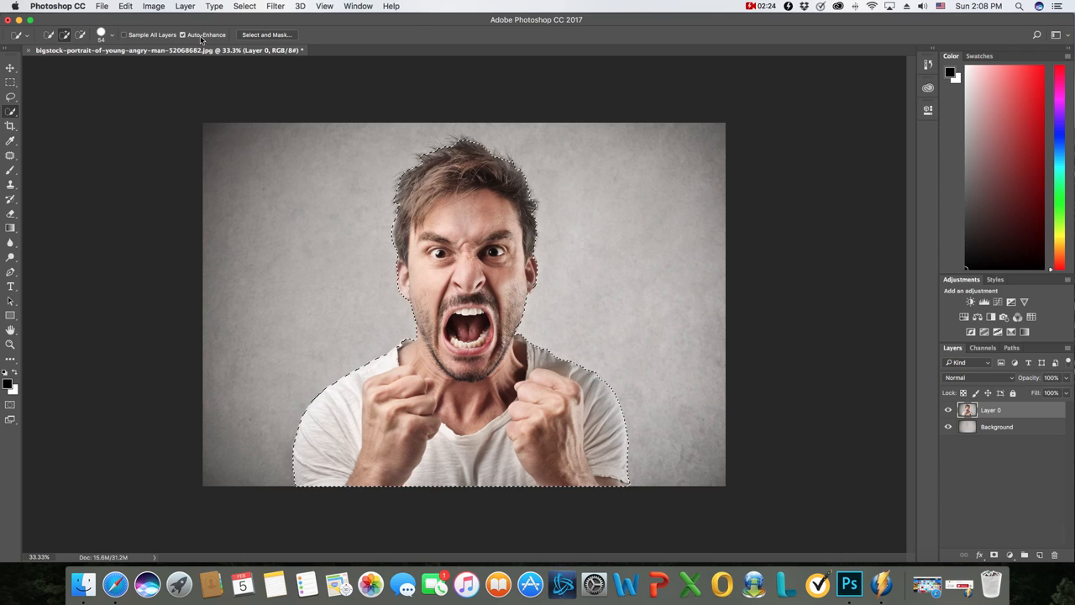
Step: Refine the selection edge around the hair in Select and Mask, and turn the selection into a layer mask on Layer 0
click(262, 35)
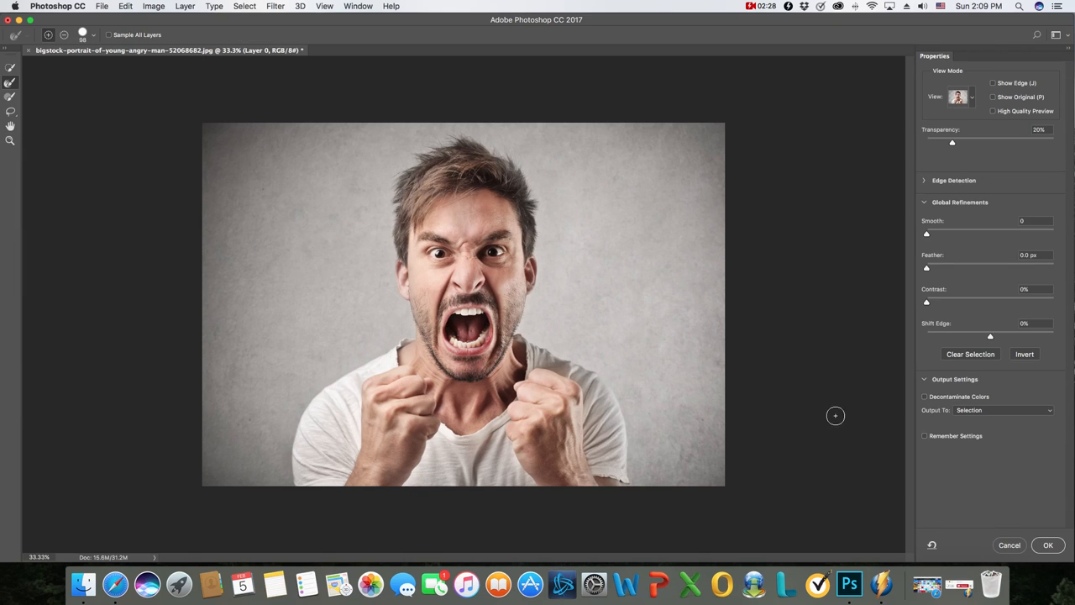
click(10, 83)
mouse_move(391, 250)
mouse_down()
mouse_move(404, 162)
mouse_move(445, 138)
mouse_move(482, 134)
mouse_move(533, 187)
mouse_move(544, 250)
mouse_up()
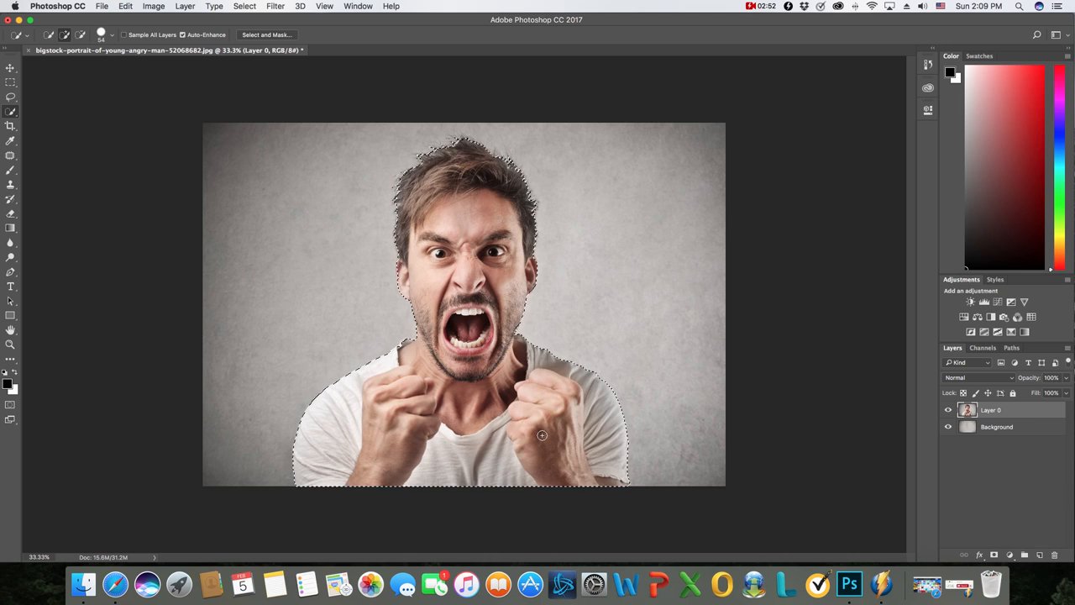
click(995, 556)
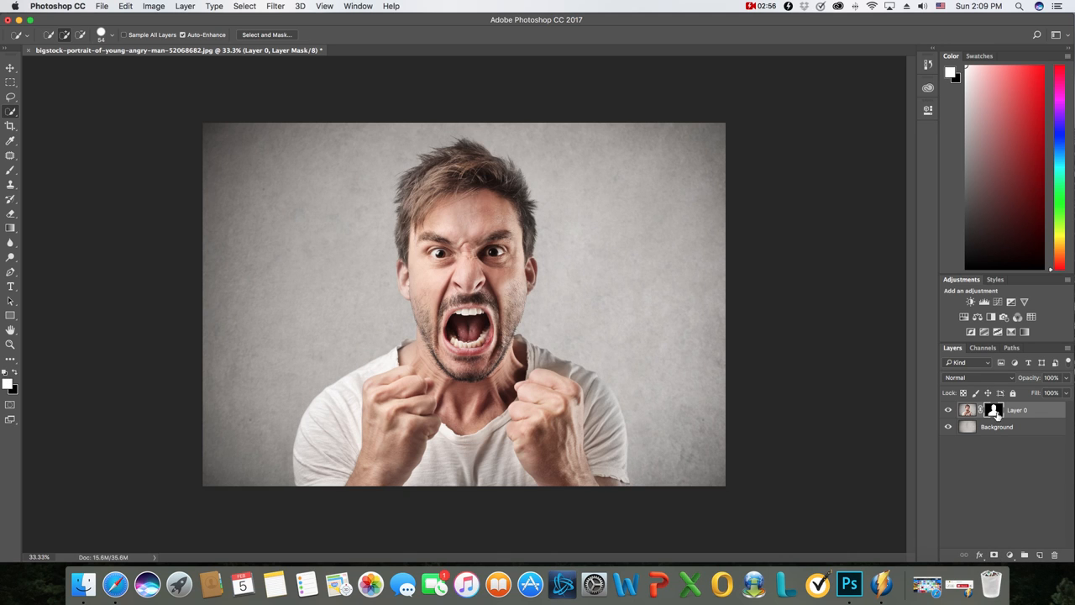
Step: Duplicate the masked Layer 0 and apply the layer mask on the copy
right_click(1039, 412)
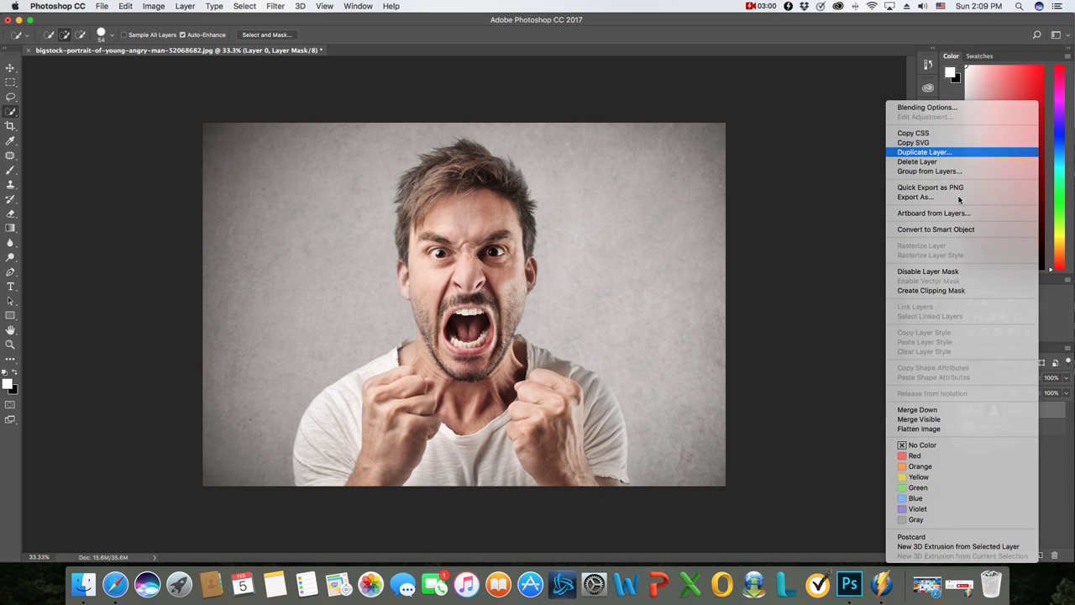
click(941, 152)
click(645, 235)
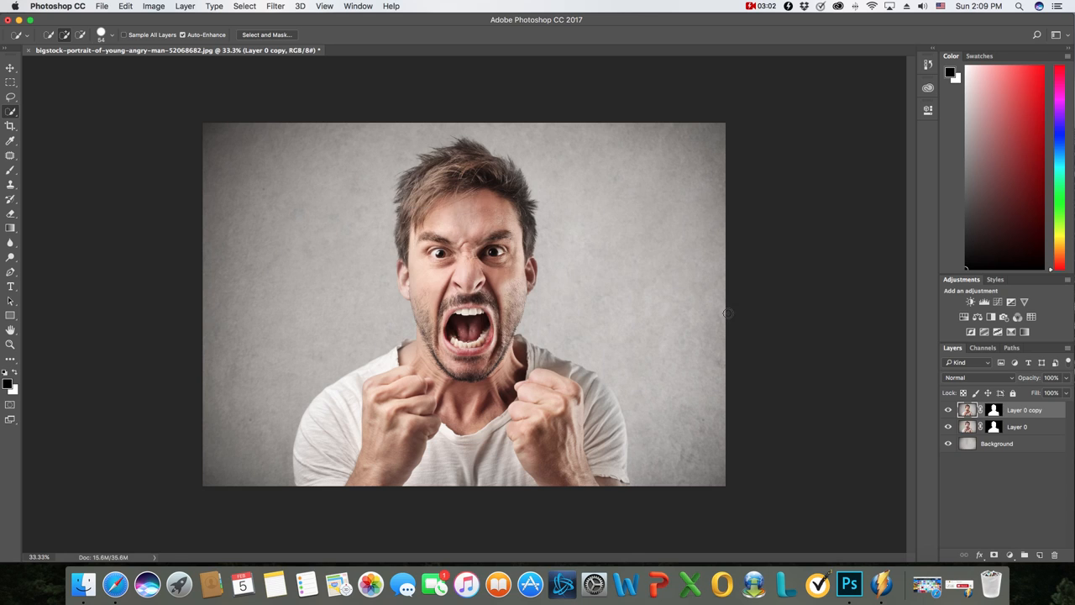
click(995, 410)
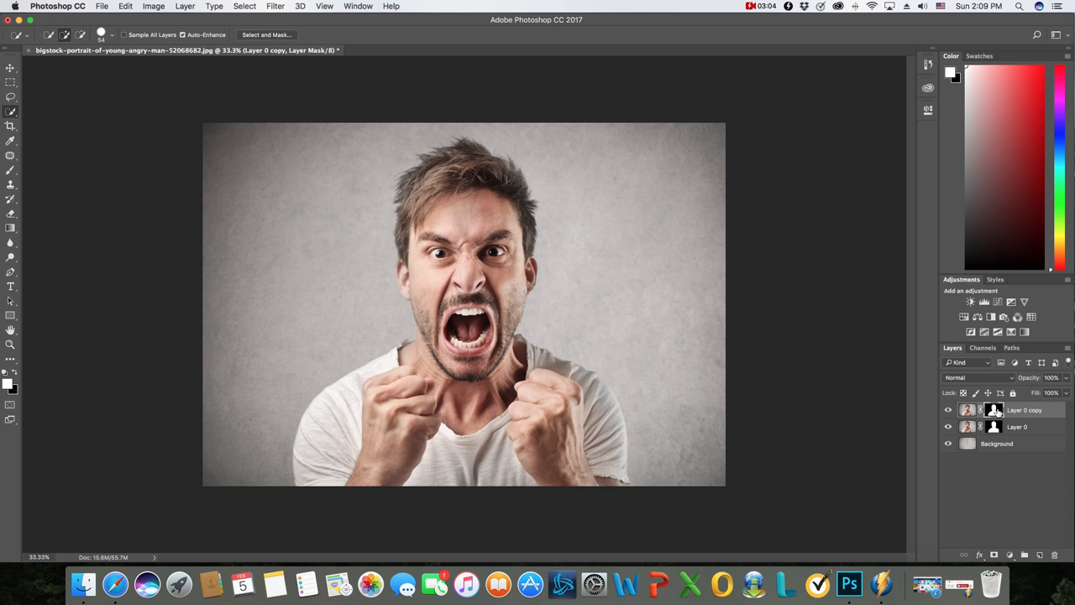
right_click(996, 412)
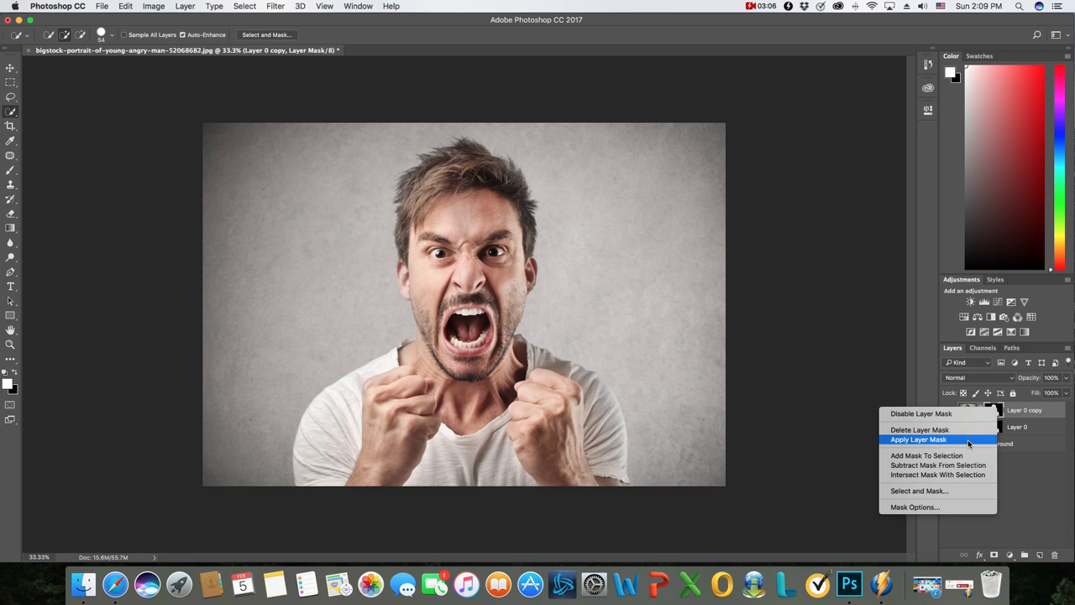
click(968, 440)
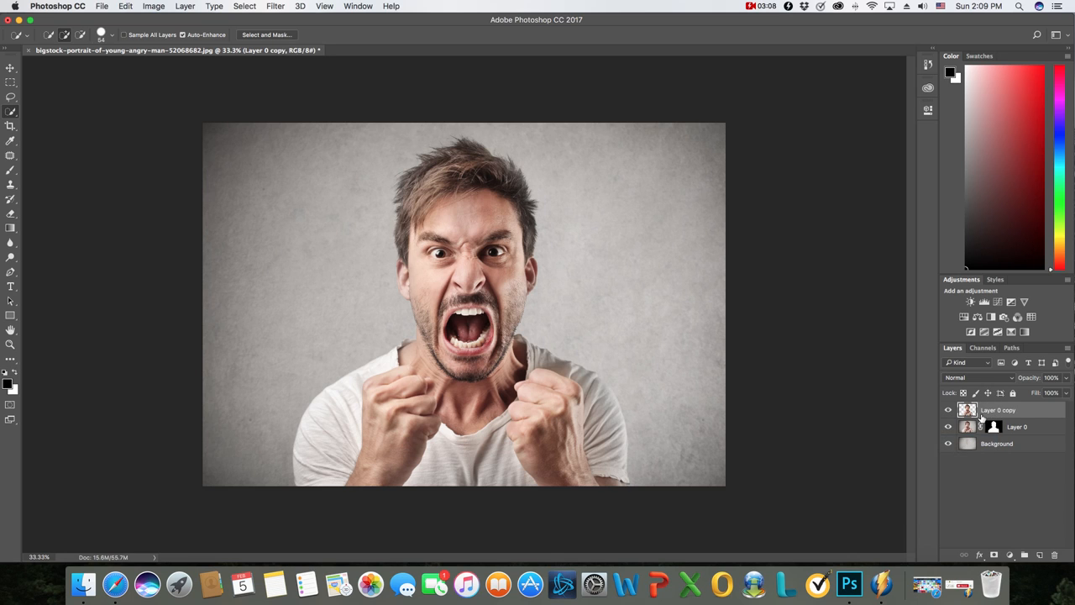
Step: Inspect the cutout of the man by temporarily hiding Layer 0 and the Background layer
click(950, 427)
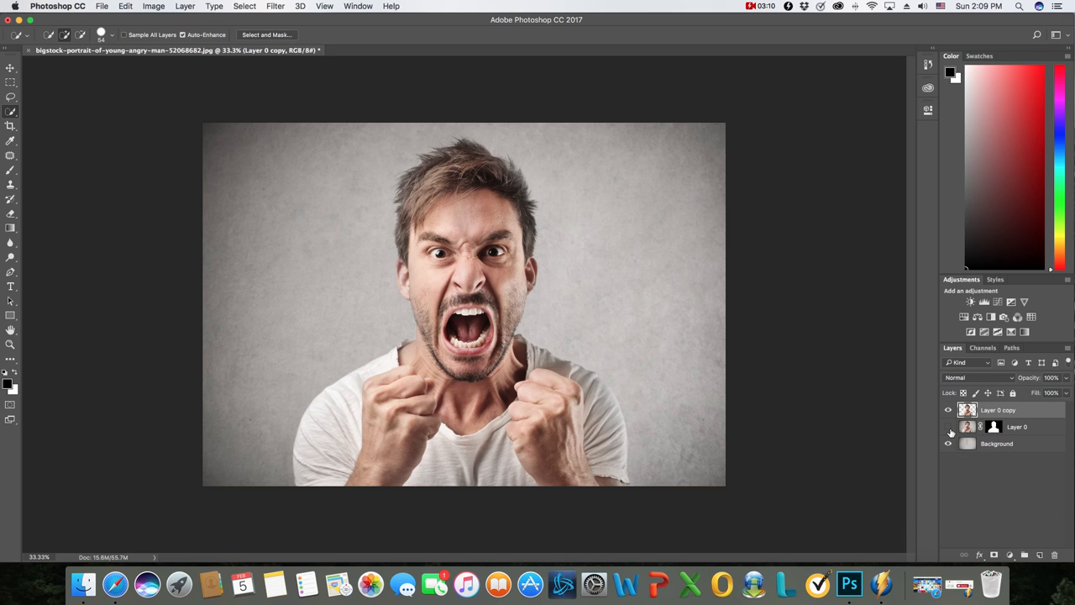
click(950, 444)
click(950, 444)
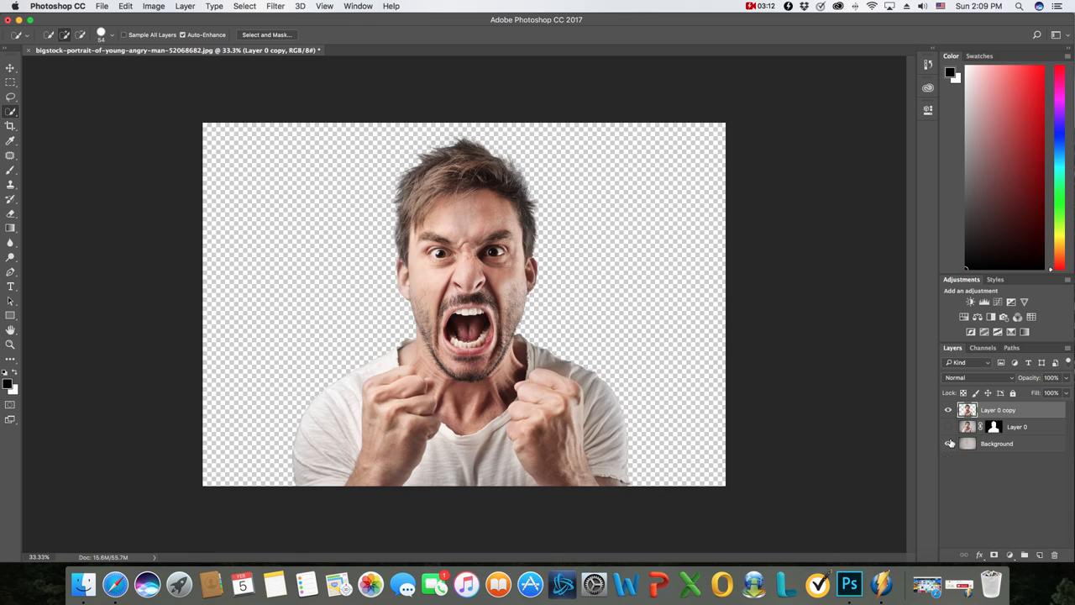
click(949, 427)
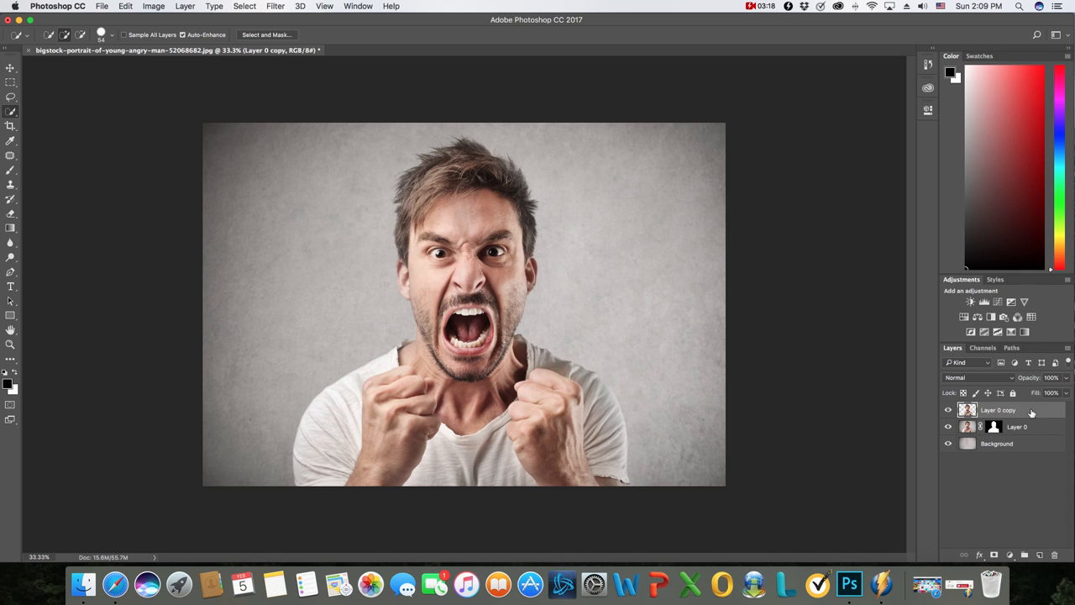
Step: Duplicate the cutout layer Layer 0 copy and rename the lower of the two cutouts Displacement
right_click(1032, 411)
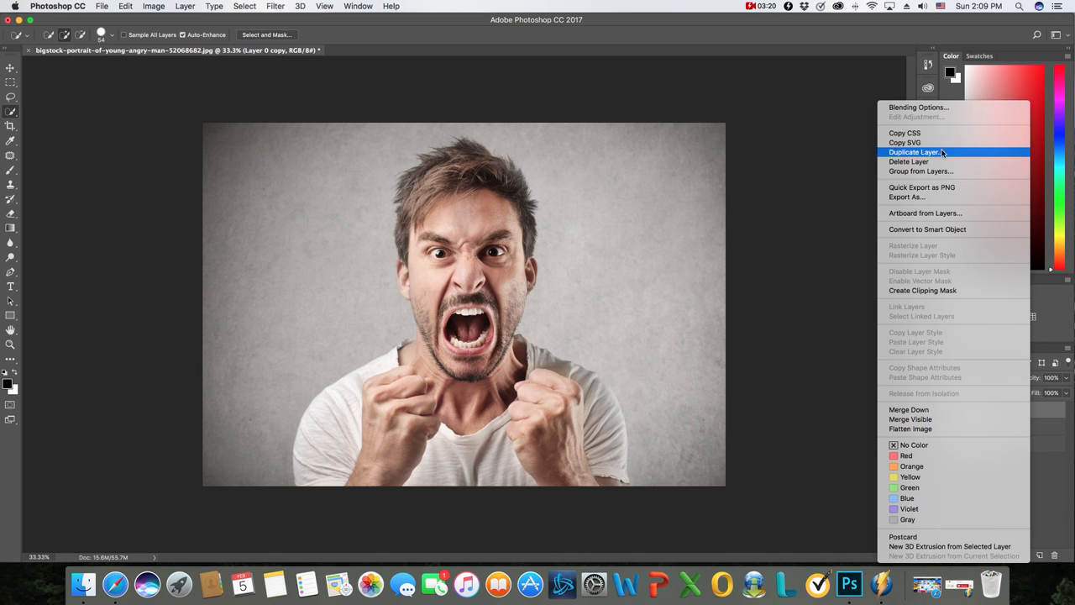
click(916, 152)
click(654, 235)
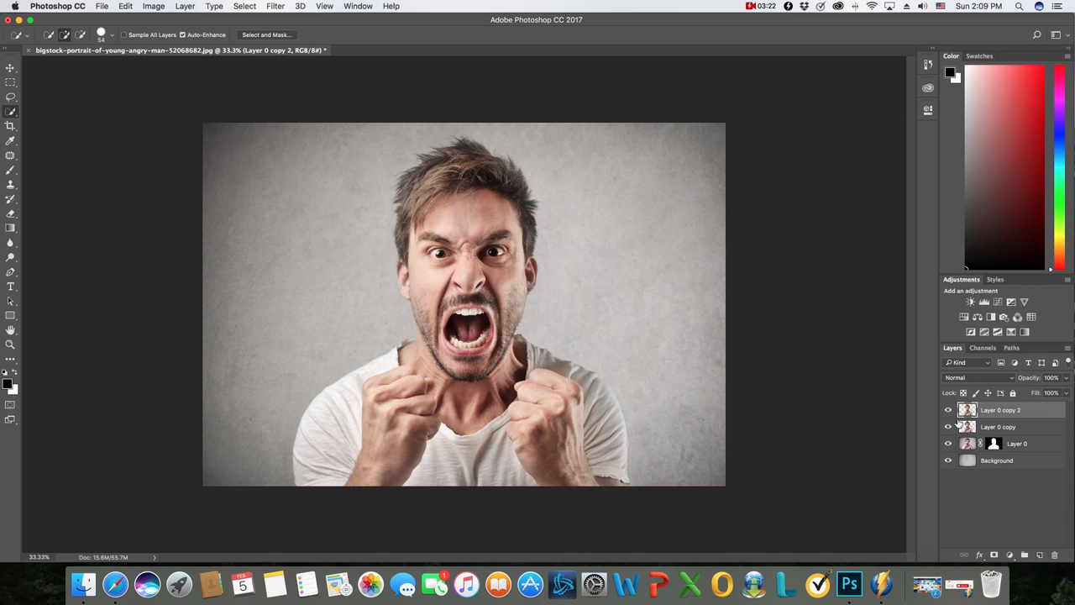
double_click(998, 427)
text(Displacem)
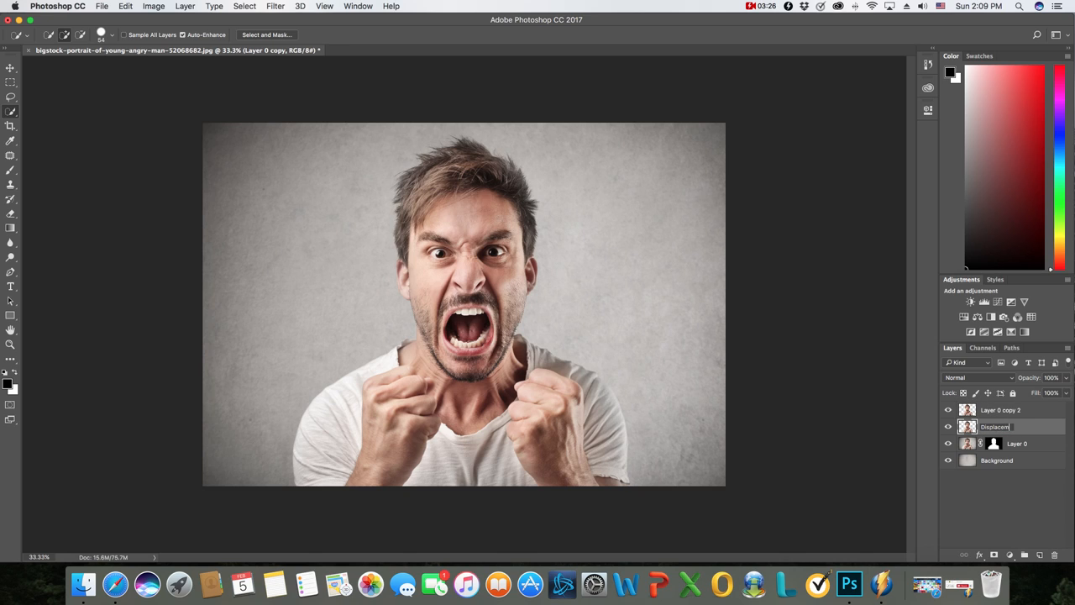
key(Return)
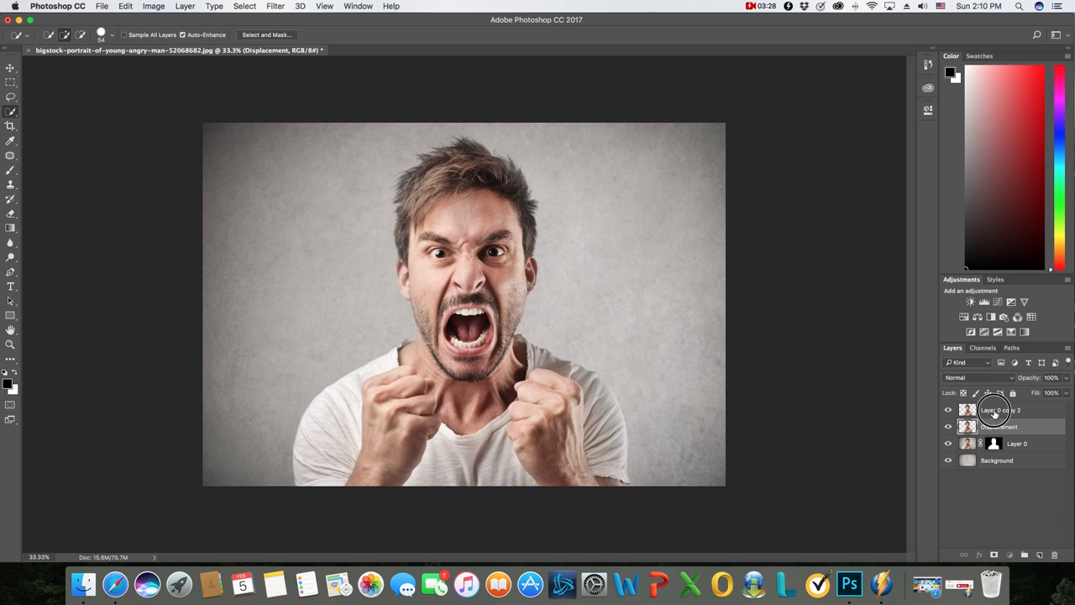
Step: Rename the upper cutout layer Dude, and open the Displacement layer in Liquify with the Forward Warp tool
double_click(996, 410)
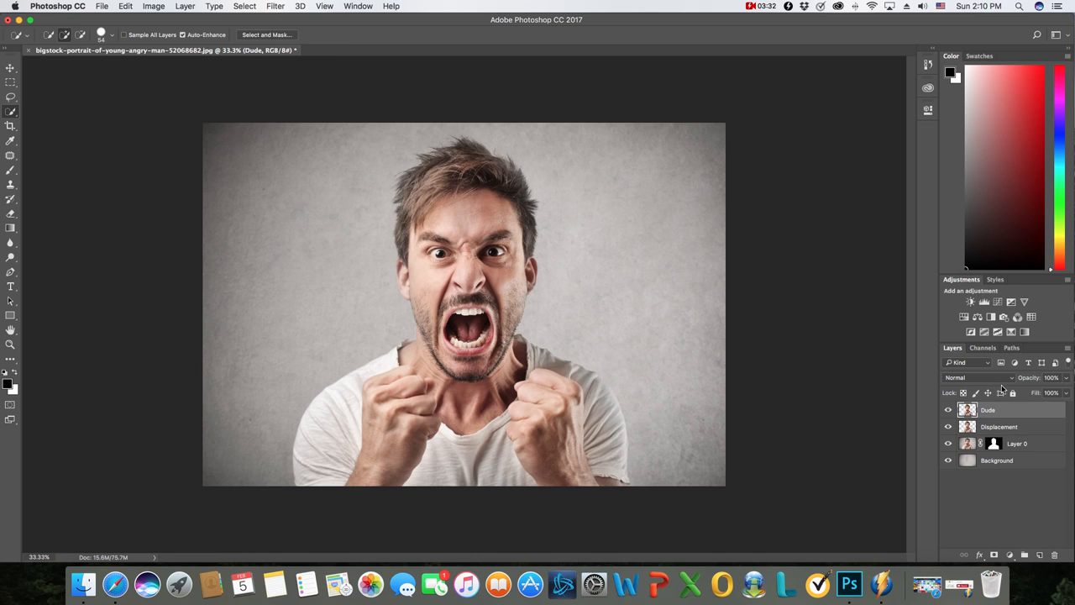
click(999, 427)
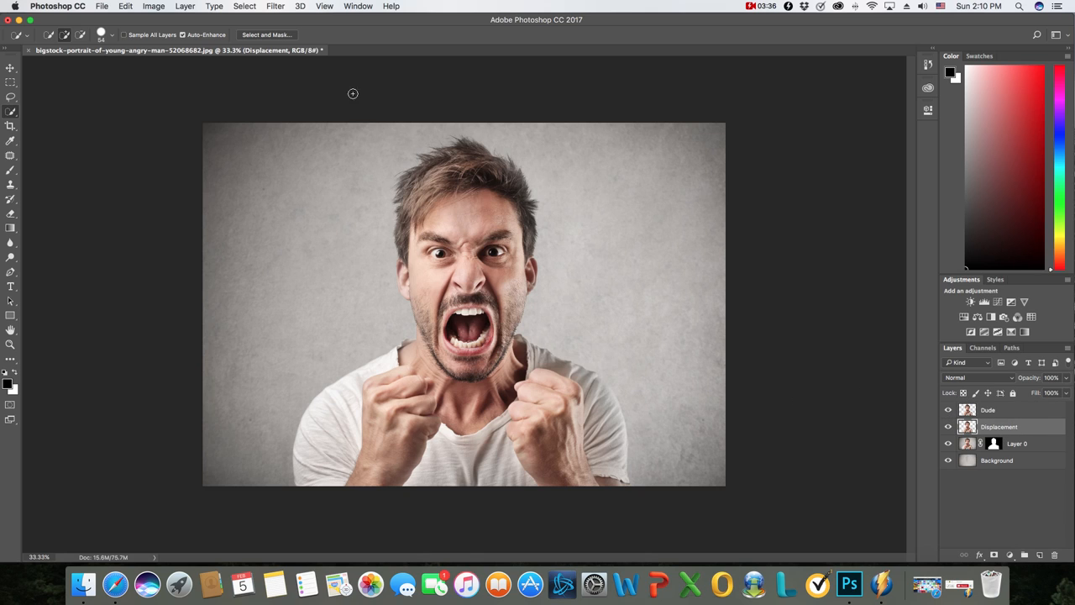
click(273, 7)
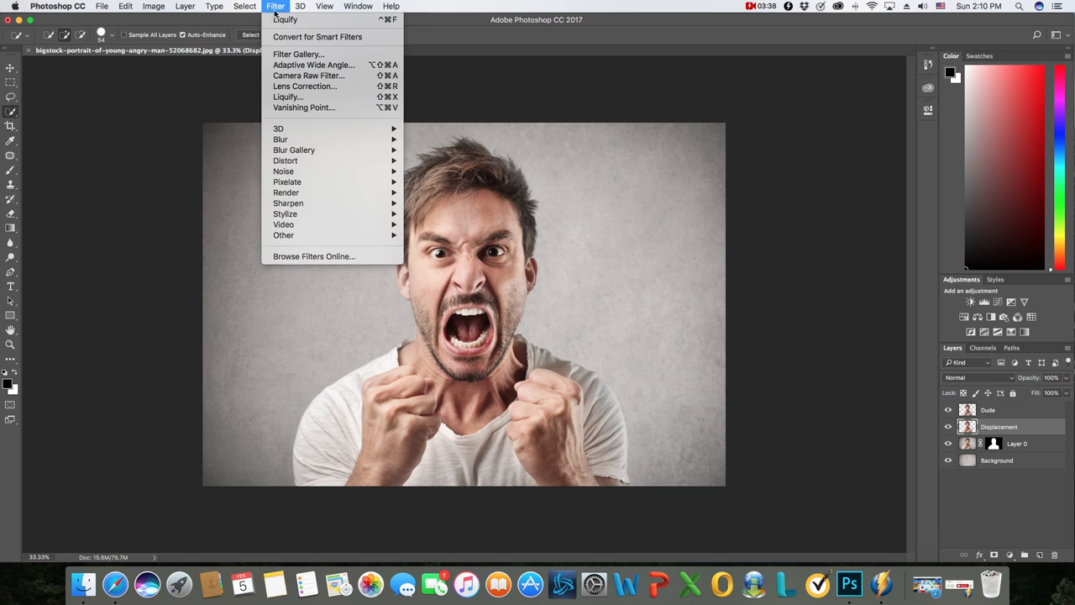
click(303, 98)
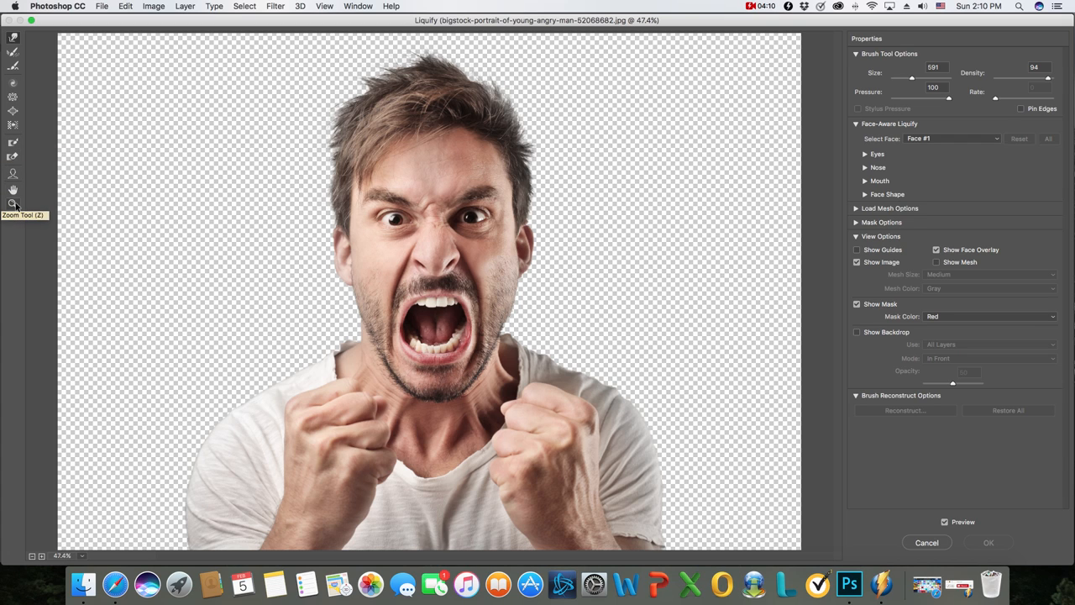
click(13, 38)
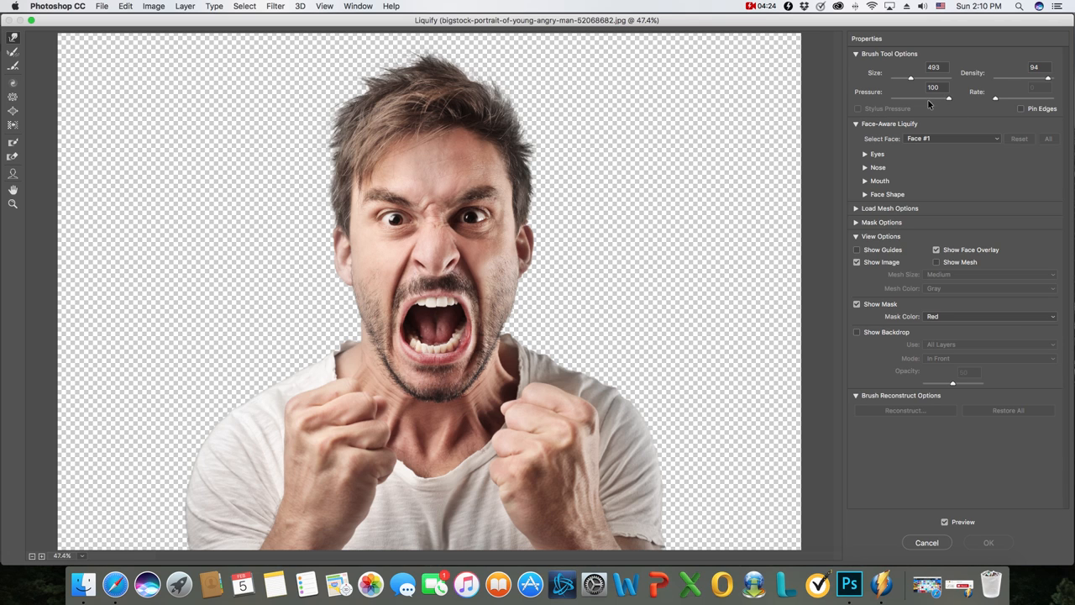
Step: Stretch the hair and ear toward the image's upper-right edge using a Forward Warp brush of size 493
click(489, 93)
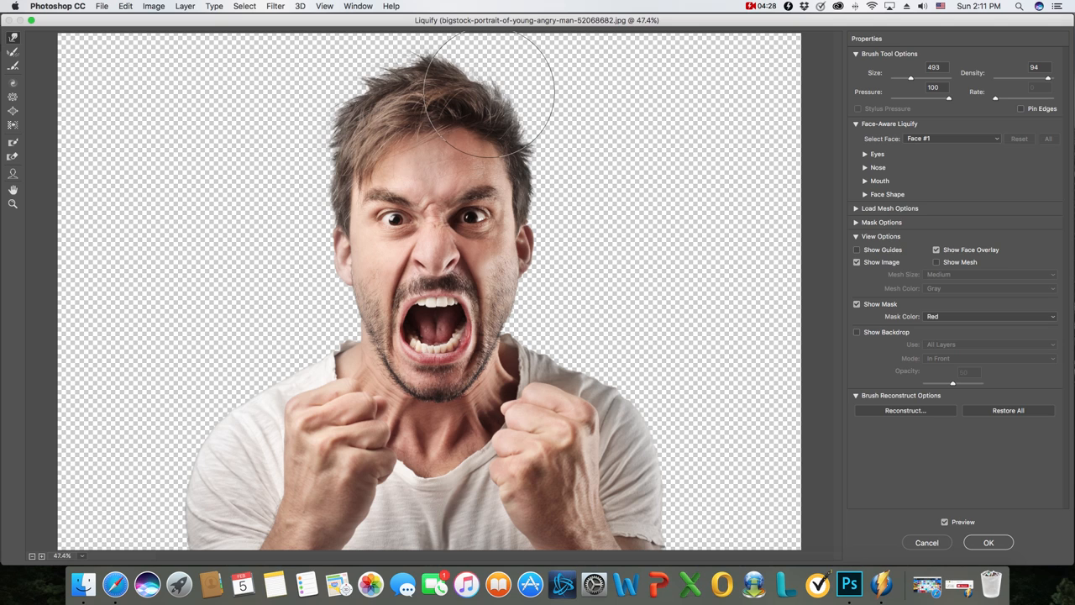
mouse_move(489, 93)
mouse_down()
mouse_move(493, 81)
mouse_move(589, 53)
mouse_move(483, 68)
mouse_move(541, 43)
mouse_move(532, 120)
mouse_move(697, 36)
mouse_up()
mouse_move(580, 124)
mouse_down()
mouse_move(562, 163)
mouse_move(703, 91)
mouse_up()
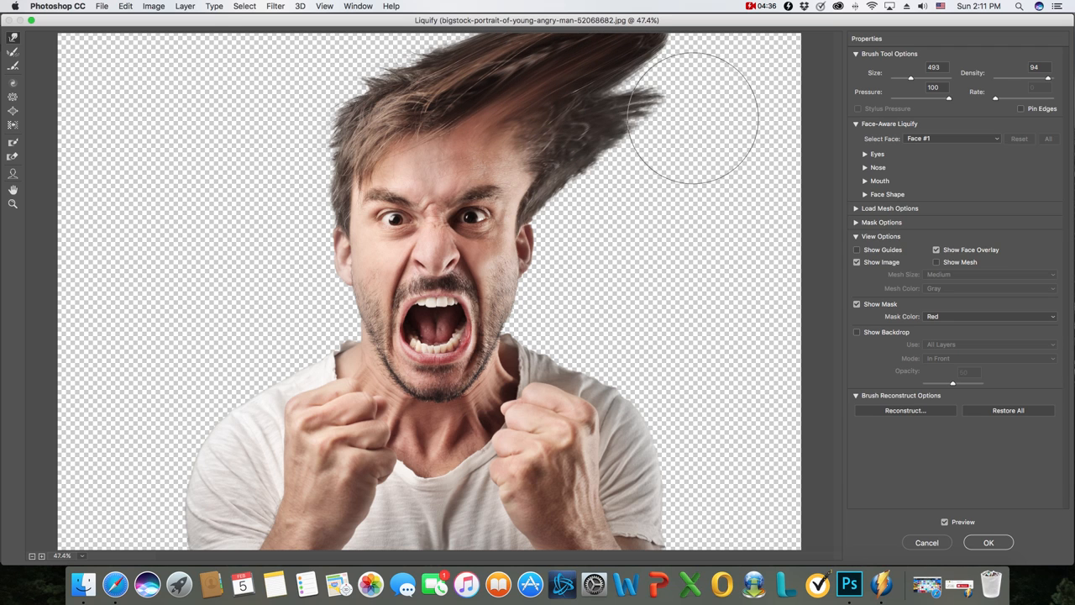
mouse_move(579, 138)
mouse_down()
mouse_move(741, 63)
mouse_move(764, 66)
mouse_up()
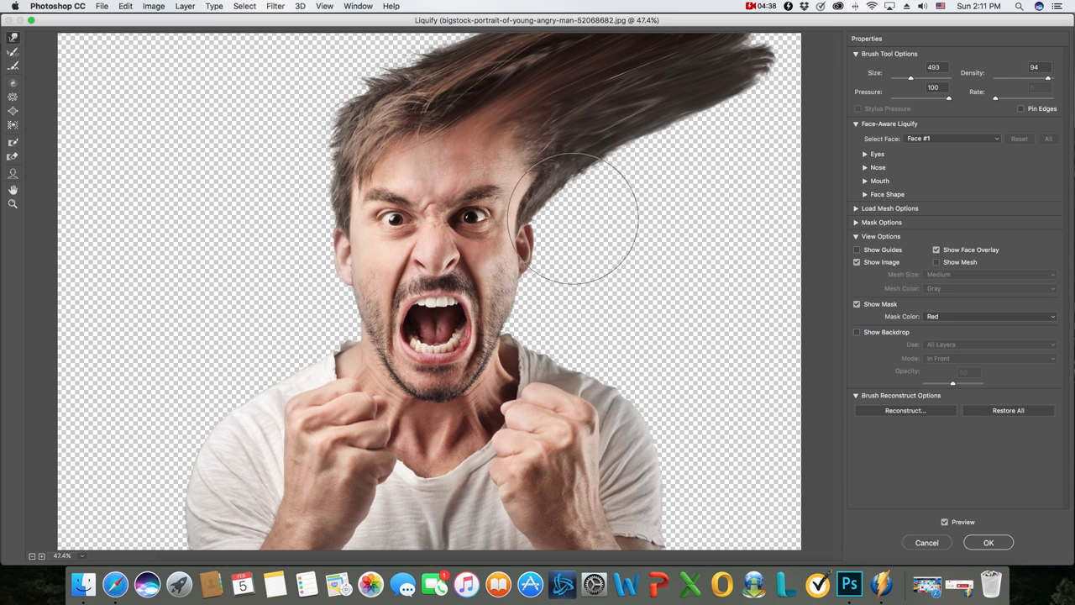
drag(576, 240, 671, 228)
drag(600, 208, 794, 114)
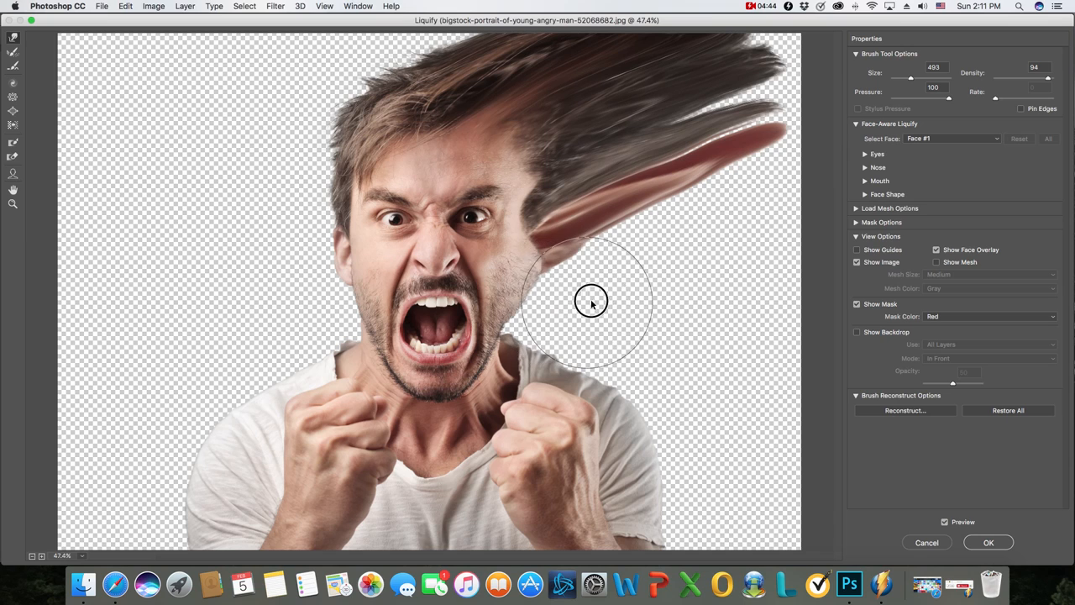
Step: Smear the cheek, jaw, neck and ear on the image's right side diagonally up toward the right edge
drag(533, 334, 636, 312)
drag(546, 286, 638, 290)
drag(545, 321, 722, 277)
drag(651, 244, 720, 204)
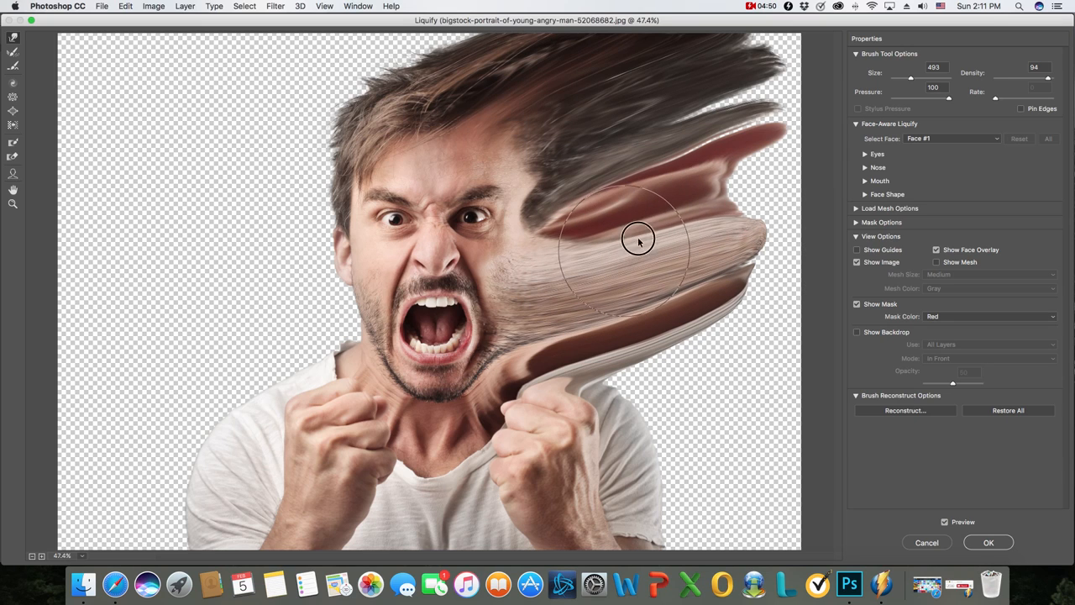
drag(634, 240, 711, 175)
mouse_move(523, 265)
mouse_down()
mouse_move(569, 250)
mouse_move(623, 202)
mouse_move(808, 127)
mouse_up()
mouse_move(660, 215)
mouse_down()
mouse_move(741, 157)
mouse_move(769, 138)
mouse_up()
drag(719, 279, 761, 243)
Step: Pull the fist, shirt shoulder and sleeve on the image's right side outward toward the right edge
drag(580, 402, 743, 358)
mouse_move(647, 498)
mouse_down()
mouse_move(698, 451)
mouse_move(760, 437)
mouse_up()
drag(655, 491, 796, 492)
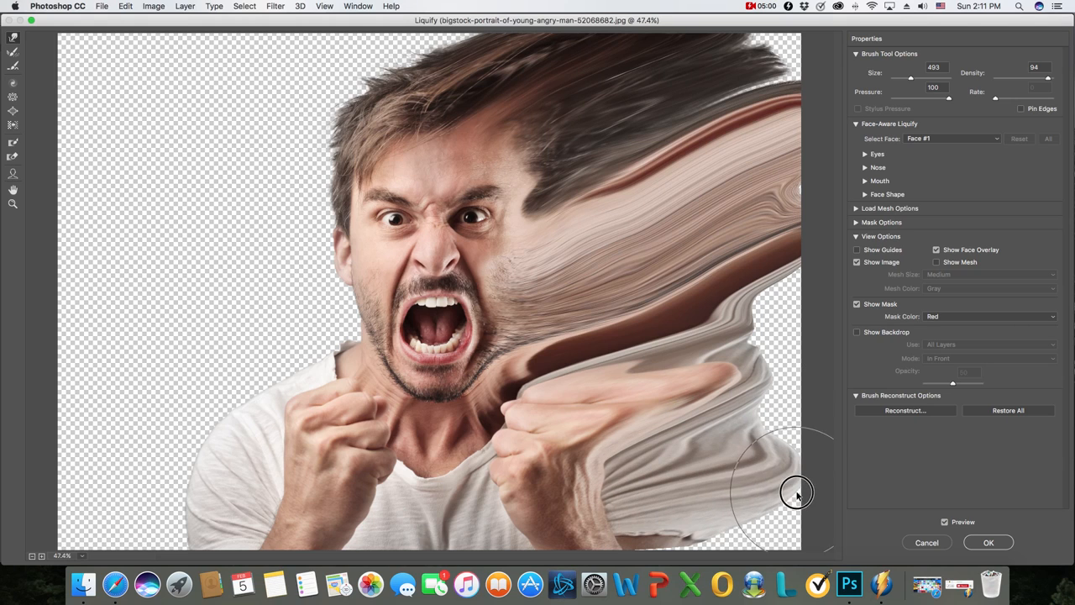
mouse_move(716, 547)
mouse_down()
mouse_move(792, 532)
mouse_move(852, 547)
mouse_up()
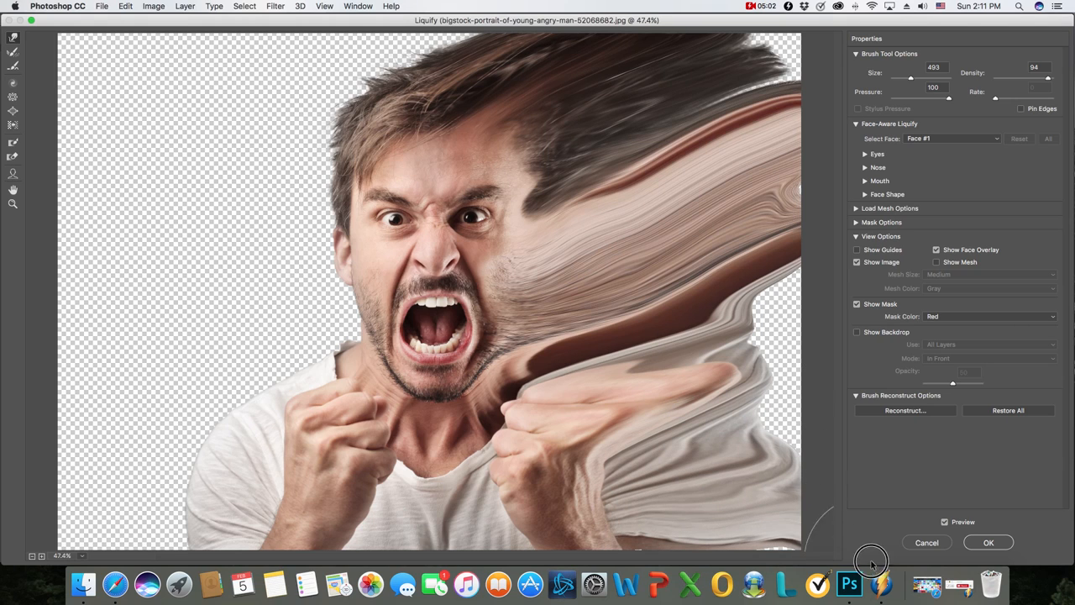
drag(643, 548, 763, 576)
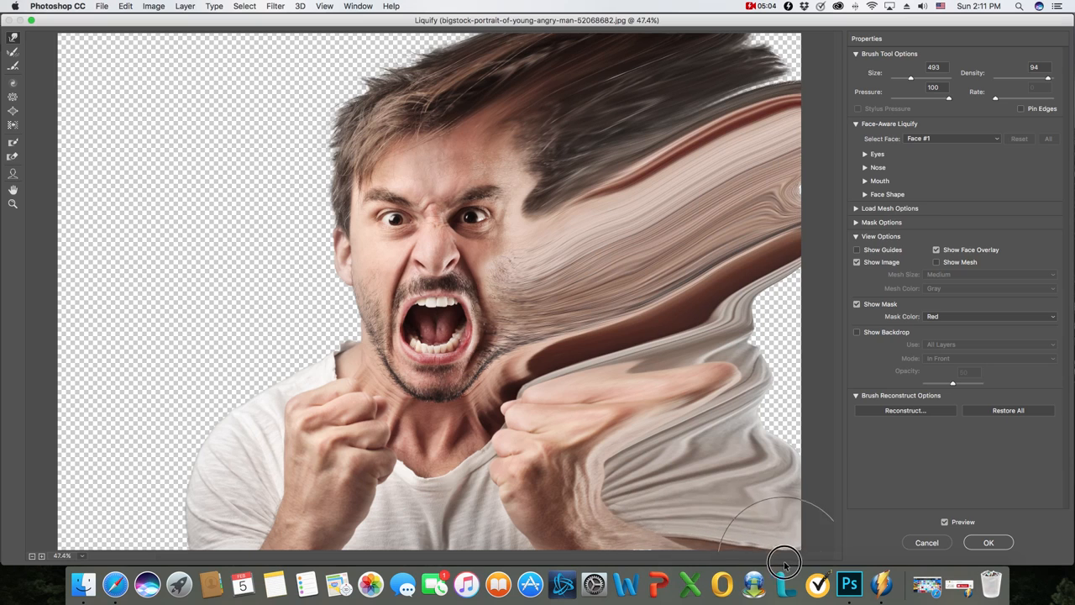
drag(635, 488, 751, 447)
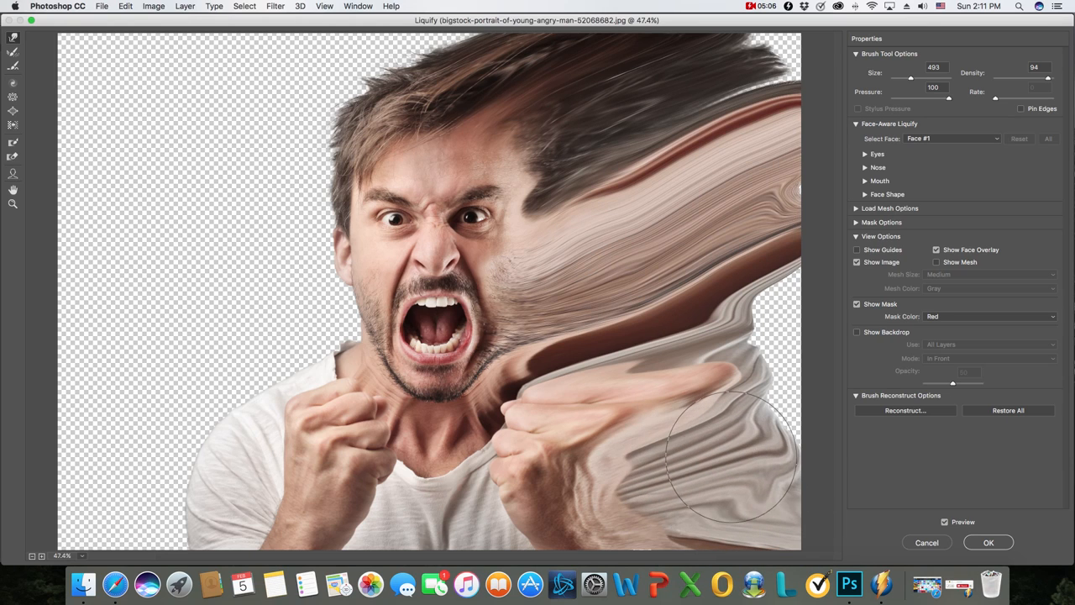
drag(653, 492, 777, 450)
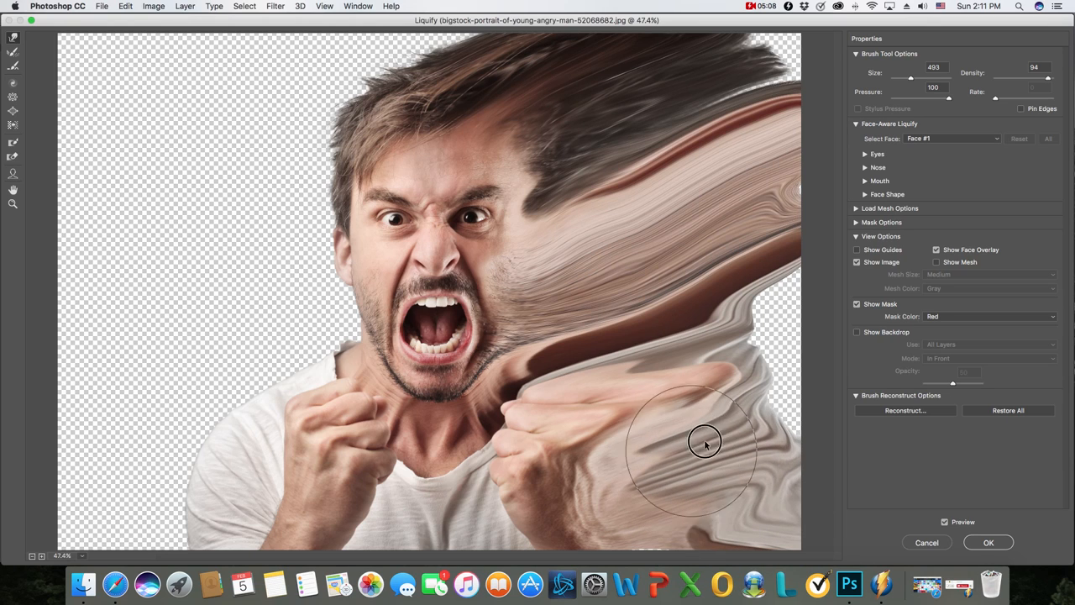
Step: Extend the fist, neck, cheek and hair smears diagonally up to the canvas's right edge, covering the transparent gaps
drag(696, 445, 740, 433)
drag(669, 432, 731, 384)
mouse_move(612, 396)
mouse_down()
mouse_move(680, 355)
mouse_move(738, 342)
mouse_up()
drag(643, 384, 756, 348)
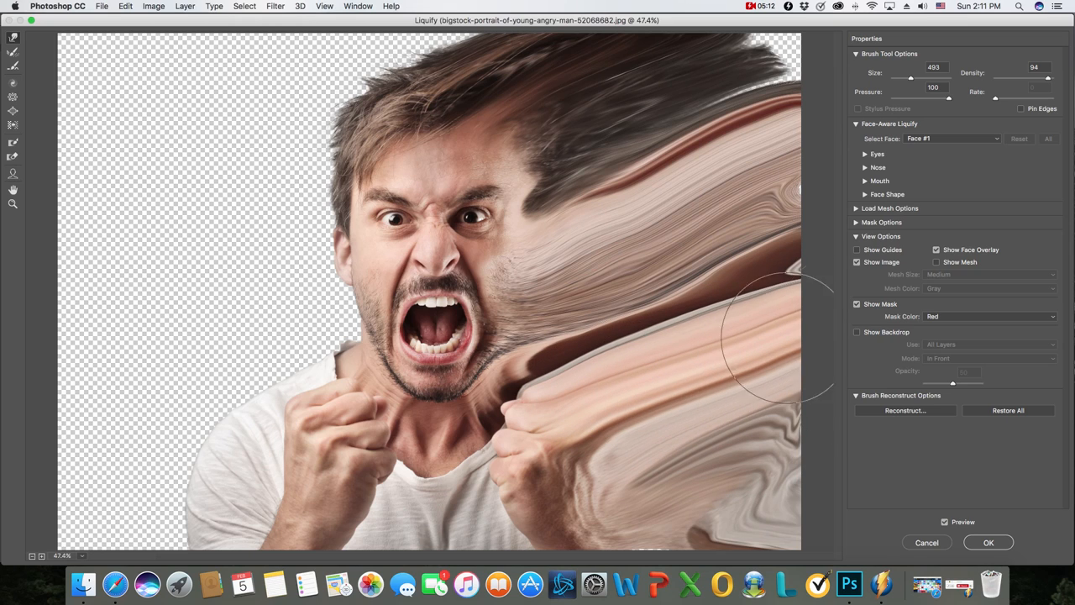
drag(660, 384, 762, 347)
drag(588, 361, 708, 300)
drag(596, 349, 811, 244)
mouse_move(718, 126)
mouse_down()
mouse_move(734, 97)
mouse_move(833, 54)
mouse_up()
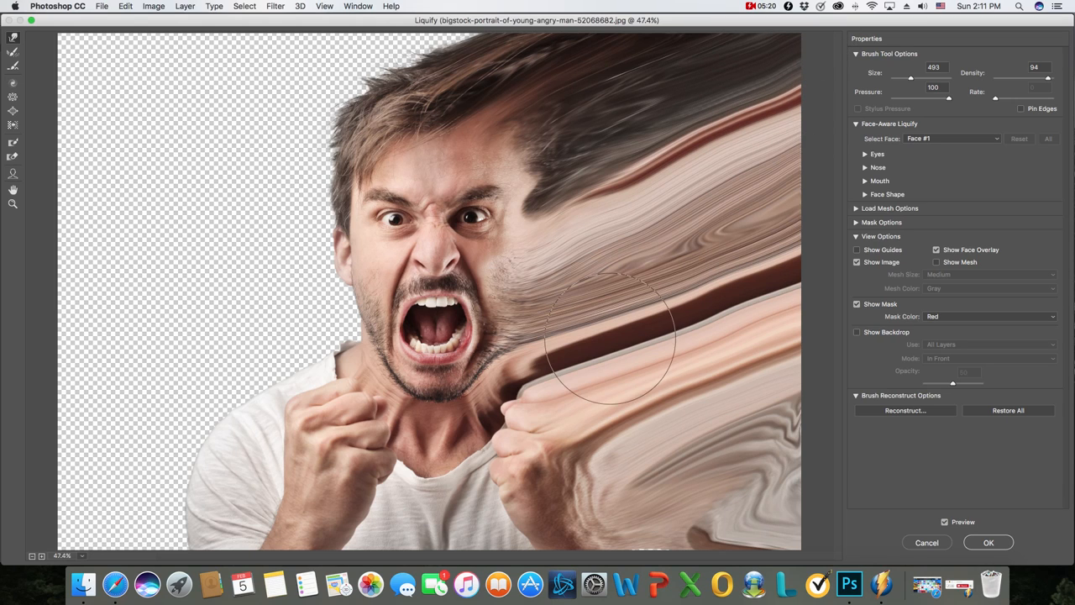
drag(720, 312, 787, 212)
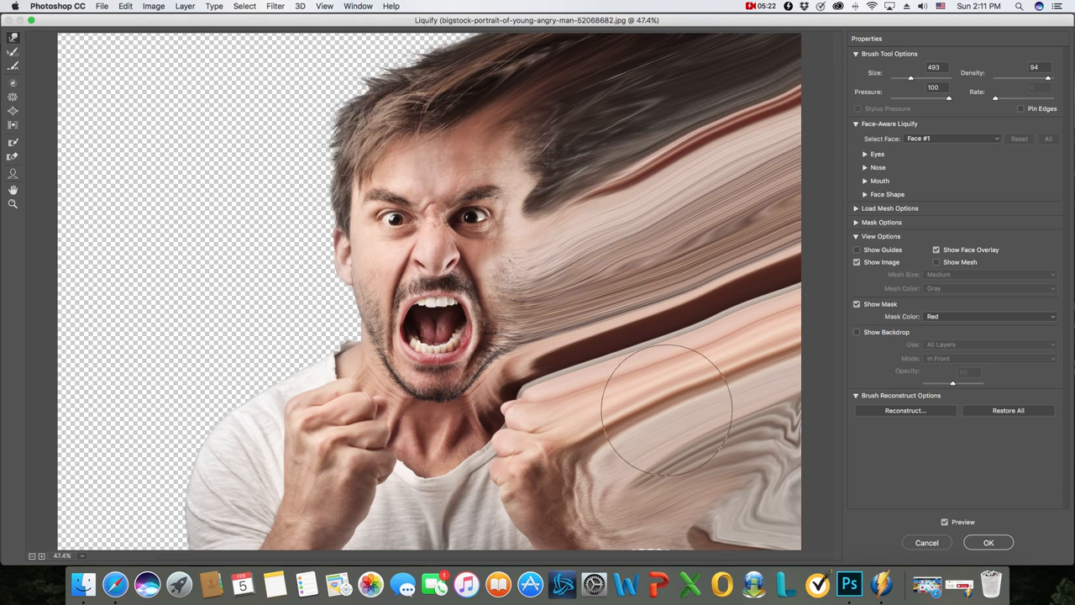
Step: Warp the shirt and forearm across the canvas's lower-right corner to cover the transparent area, and apply the Liquify filter
drag(672, 468, 814, 458)
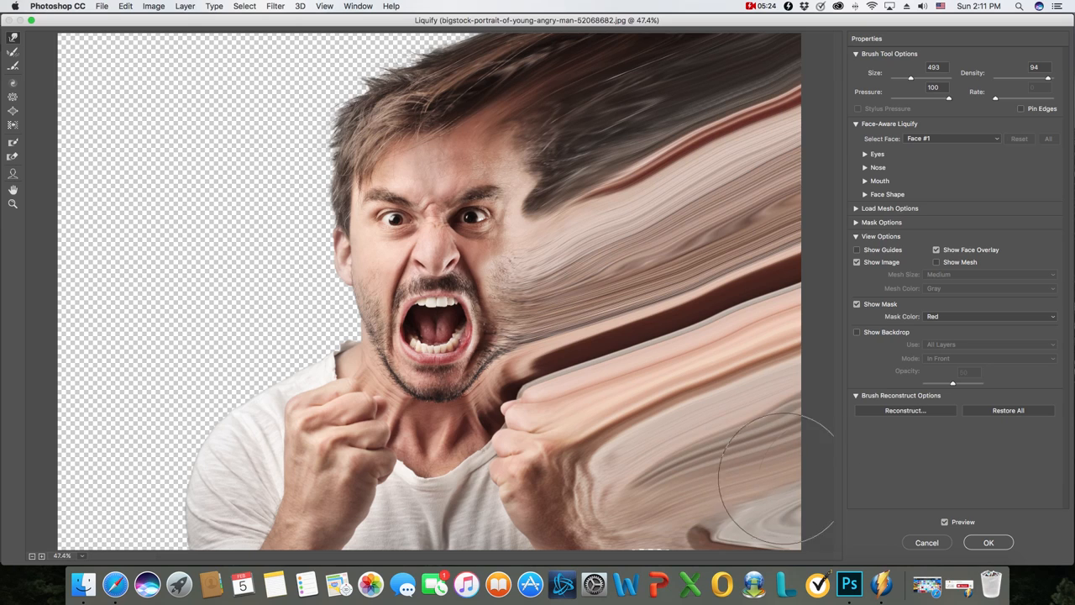
drag(727, 458, 870, 377)
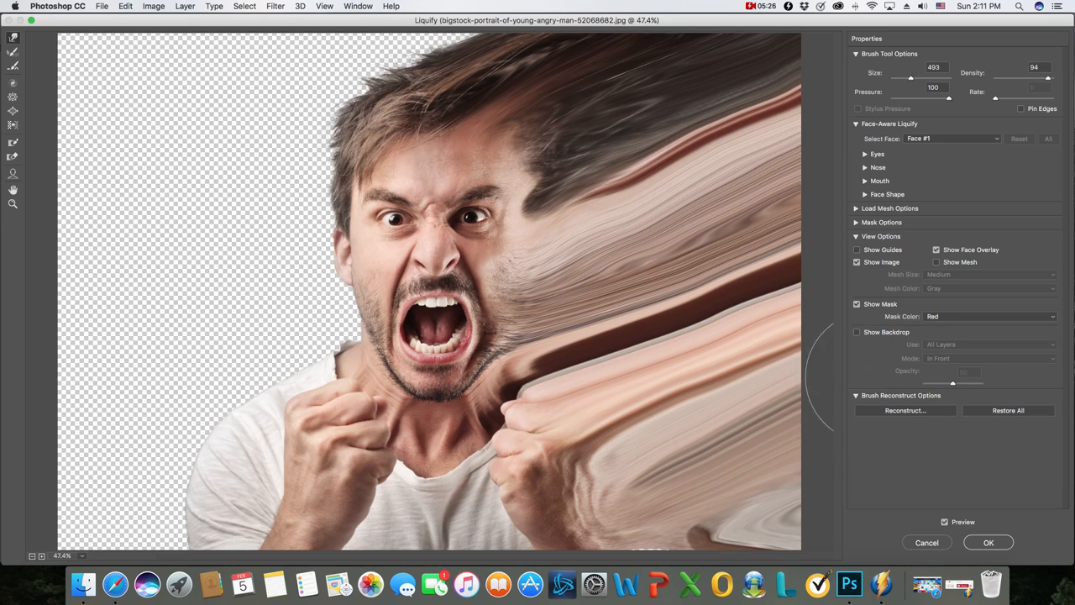
drag(768, 504, 819, 491)
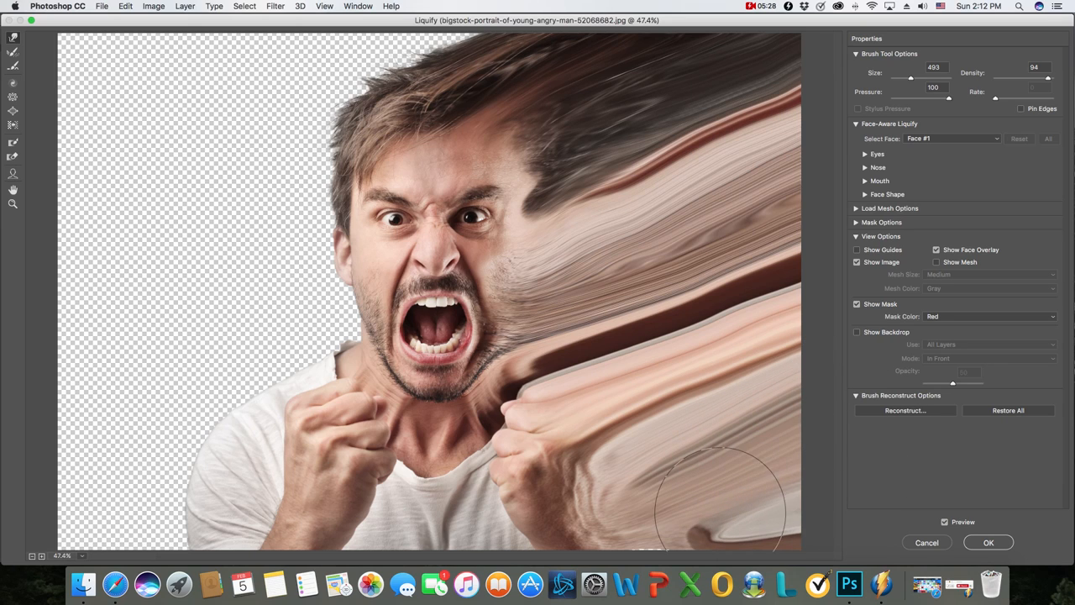
mouse_move(671, 483)
mouse_down()
mouse_move(615, 450)
mouse_move(745, 394)
mouse_move(655, 457)
mouse_move(626, 493)
mouse_move(641, 502)
mouse_move(859, 460)
mouse_up()
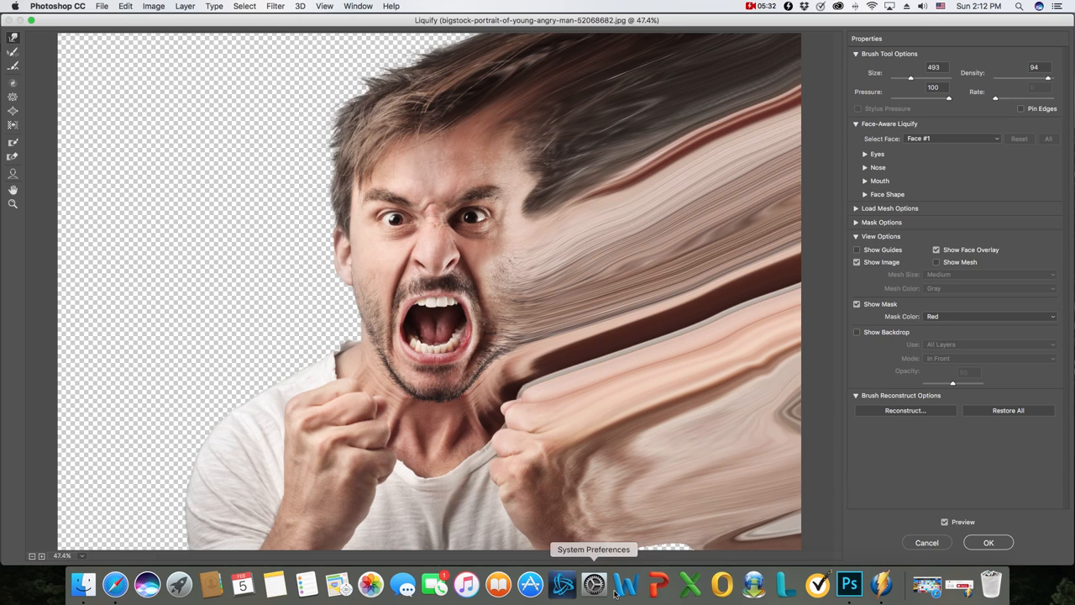
drag(657, 541, 876, 532)
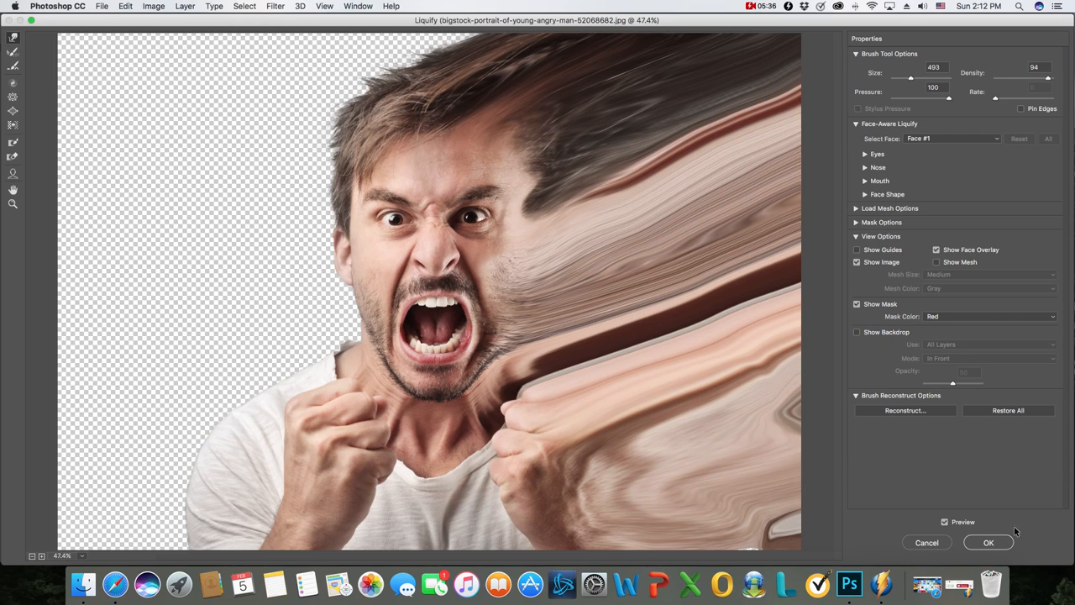
key(Return)
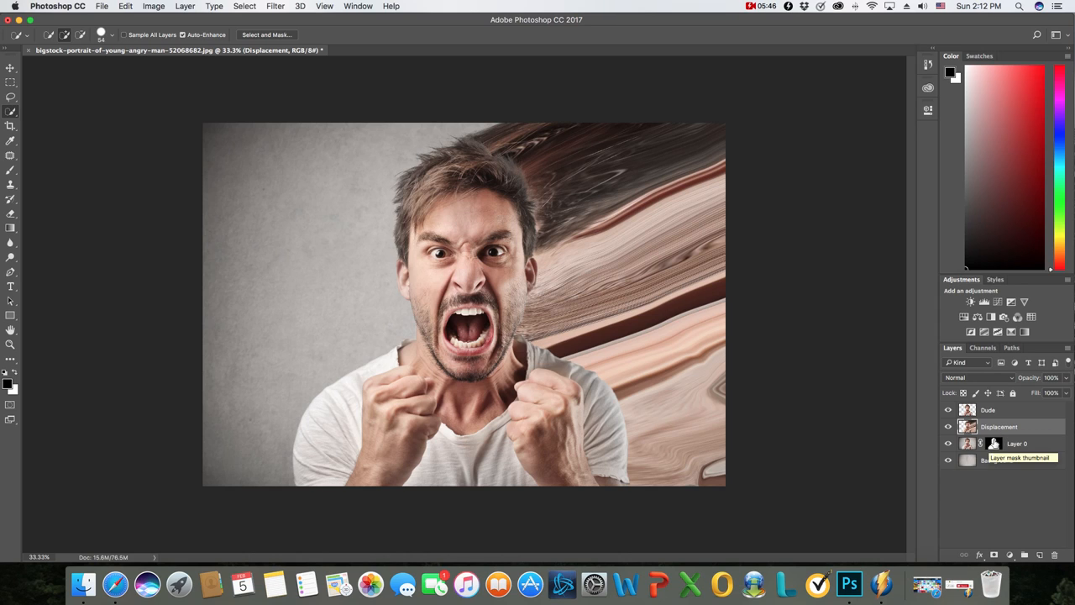
Step: Add a black hide-all layer mask to Displacement and a white layer mask to Dude
alt+click(995, 556)
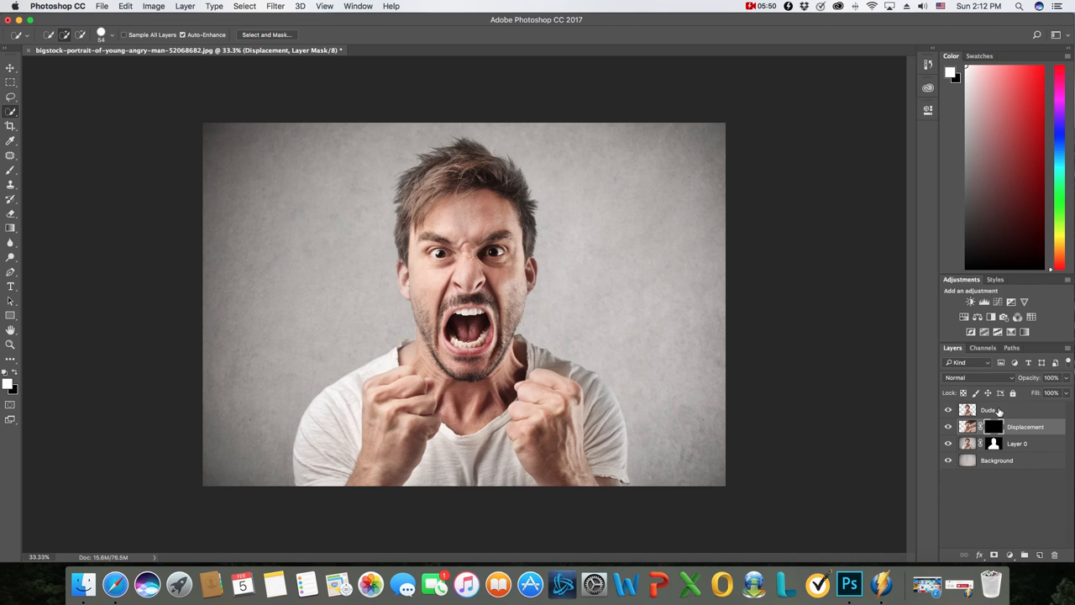
click(999, 410)
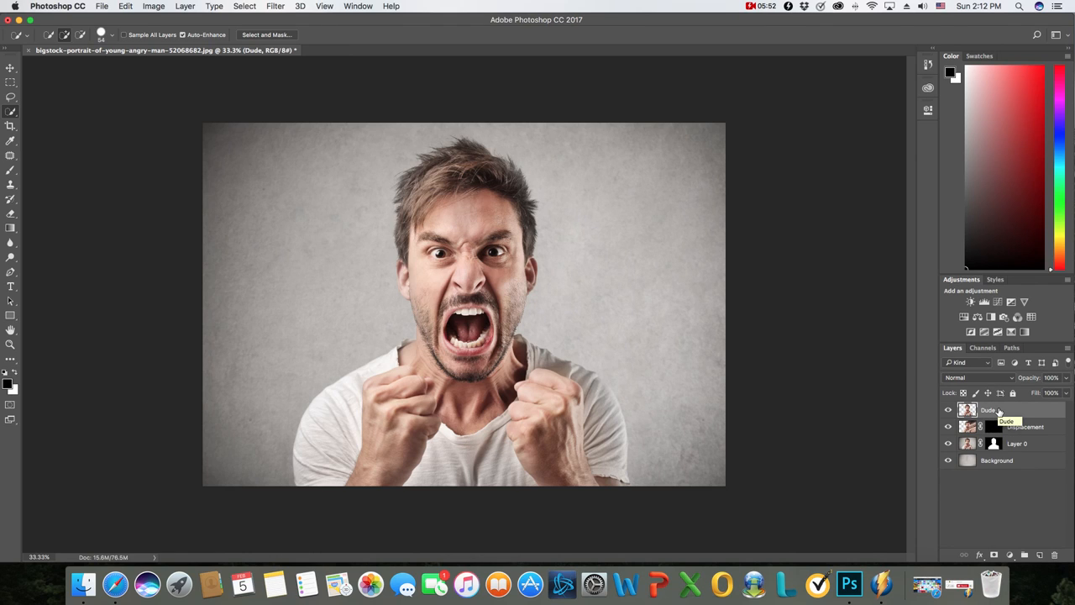
click(994, 555)
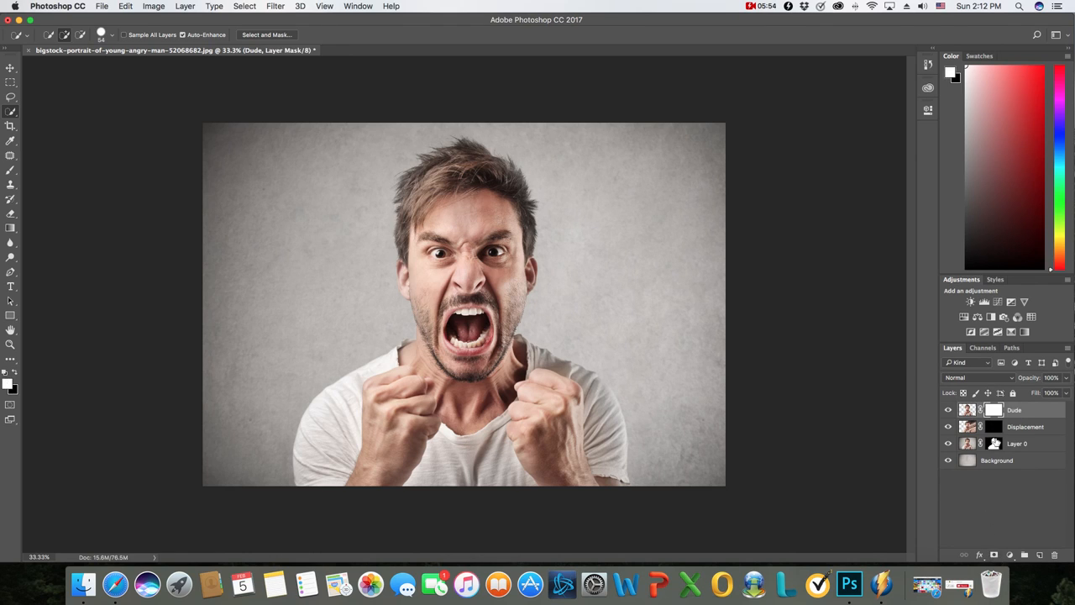
click(1019, 429)
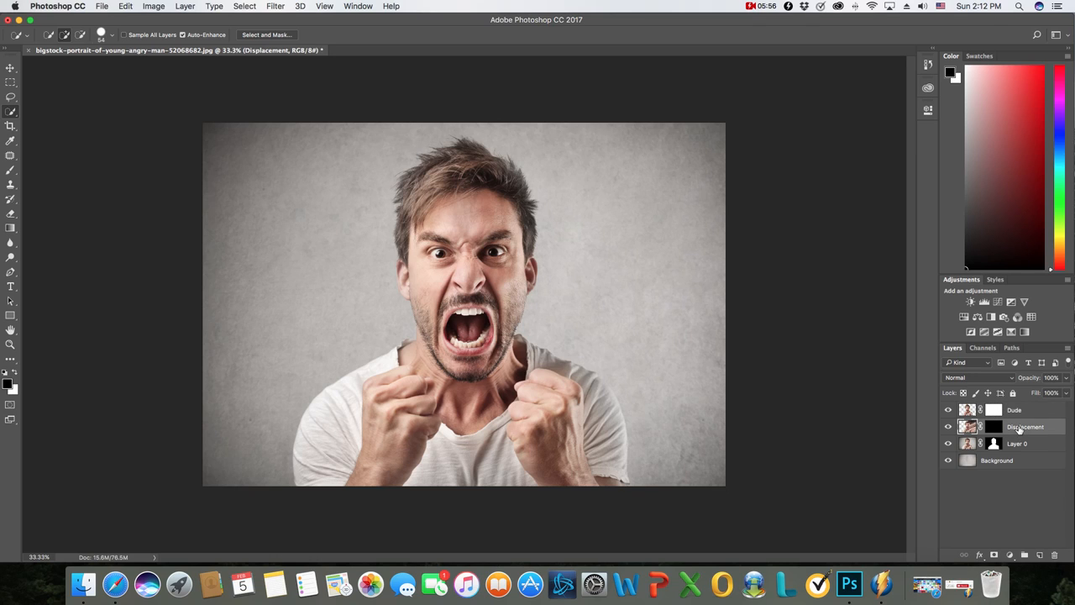
Step: Target the Dude layer mask and set up the Brush with the 1731 px 002_Explosion tip rotated to 81°
click(996, 413)
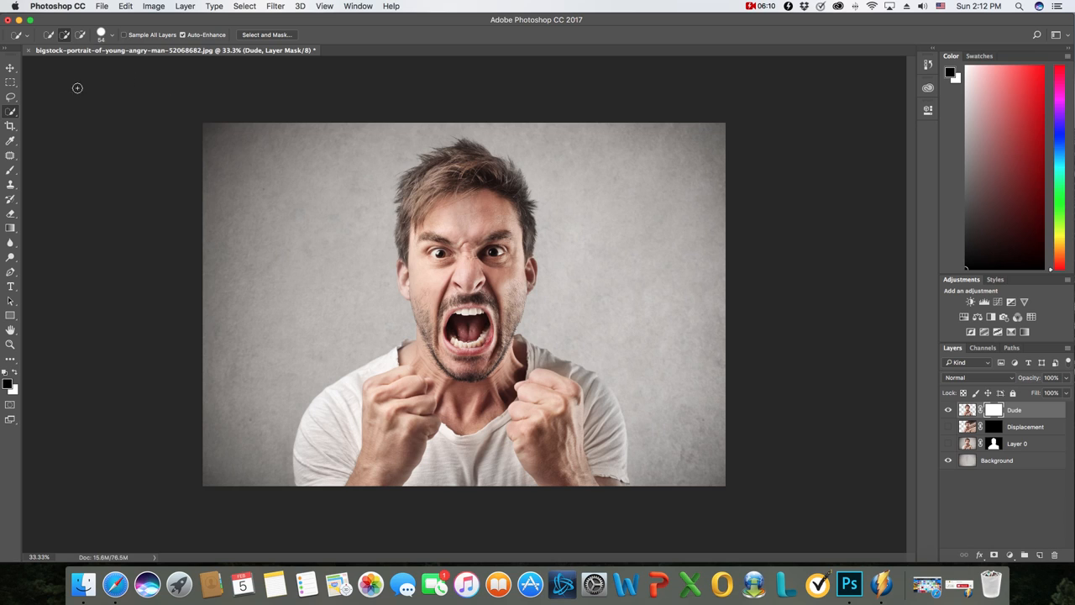
click(11, 170)
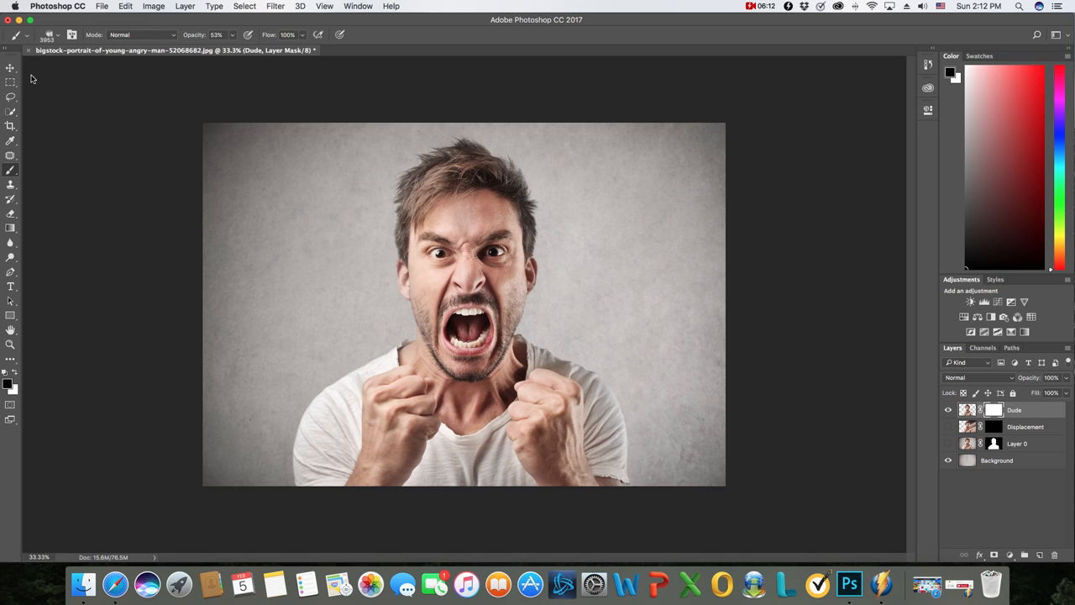
click(53, 37)
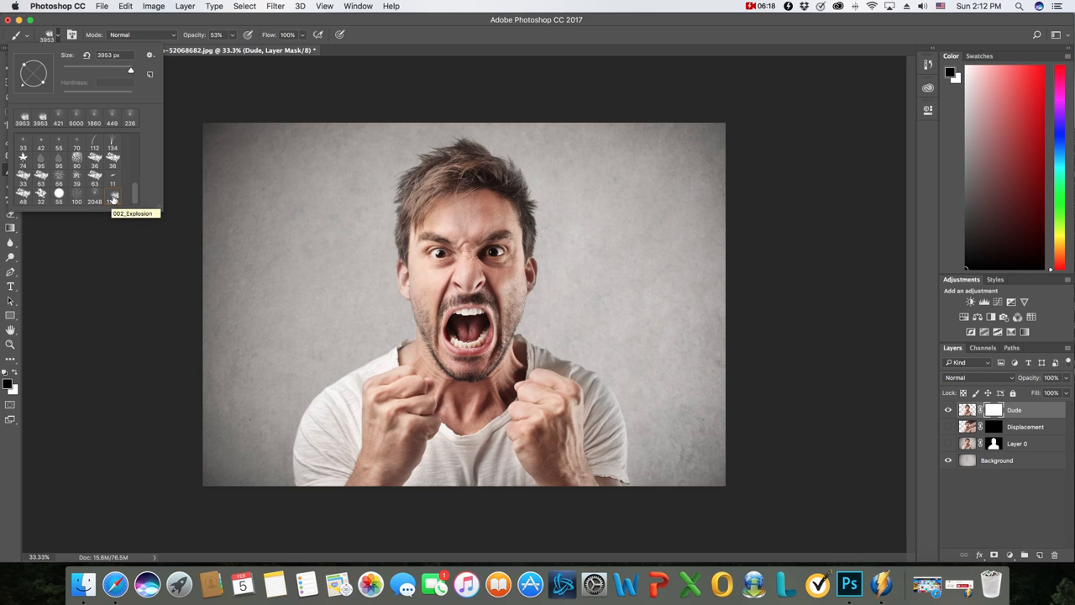
click(113, 197)
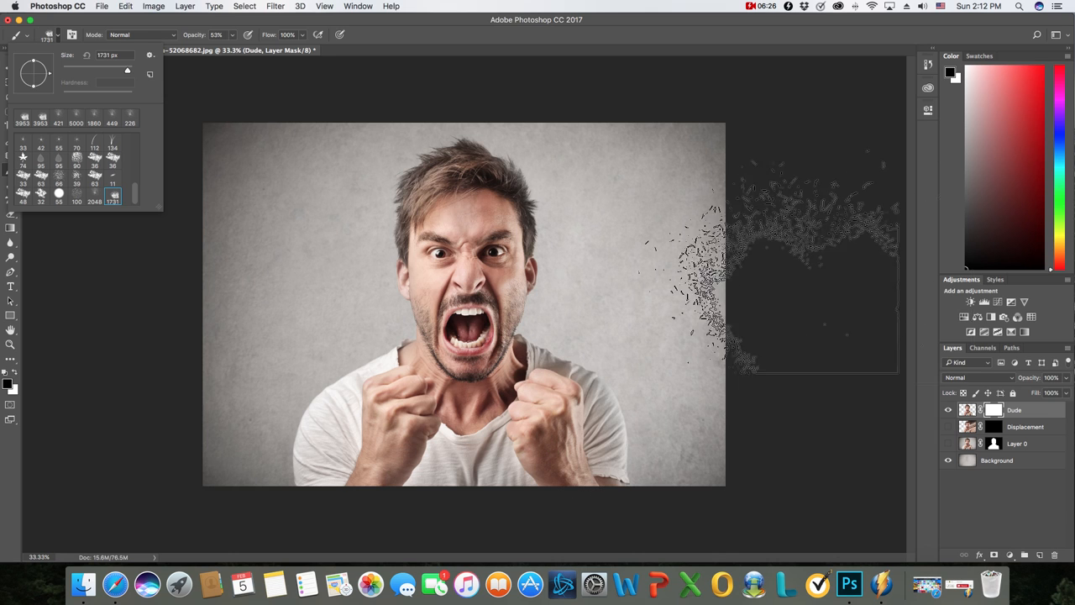
click(71, 35)
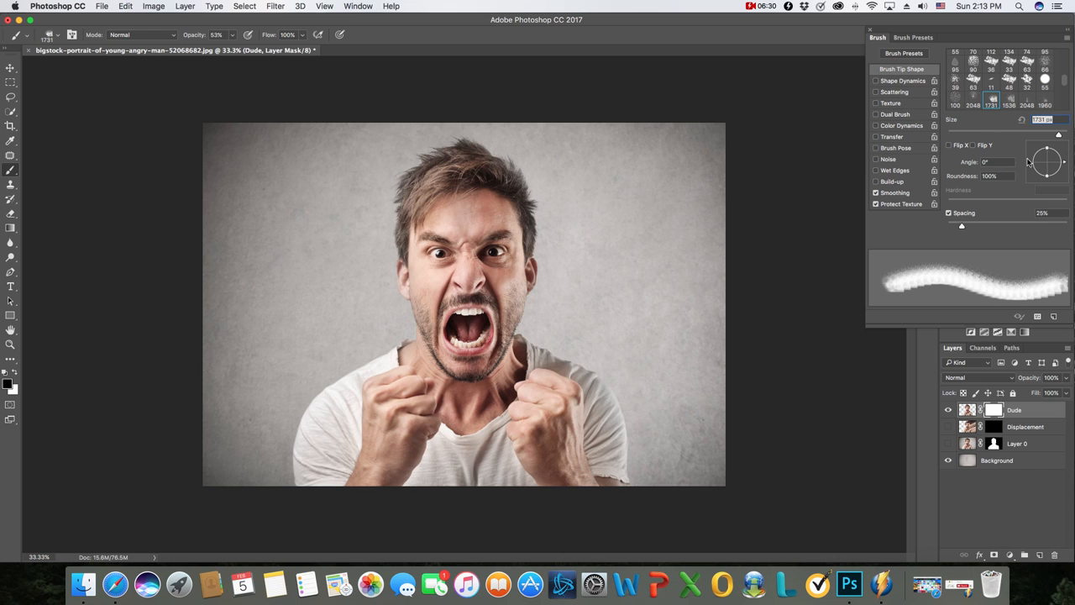
mouse_move(1036, 165)
mouse_down()
mouse_move(1062, 185)
mouse_move(1050, 149)
mouse_up()
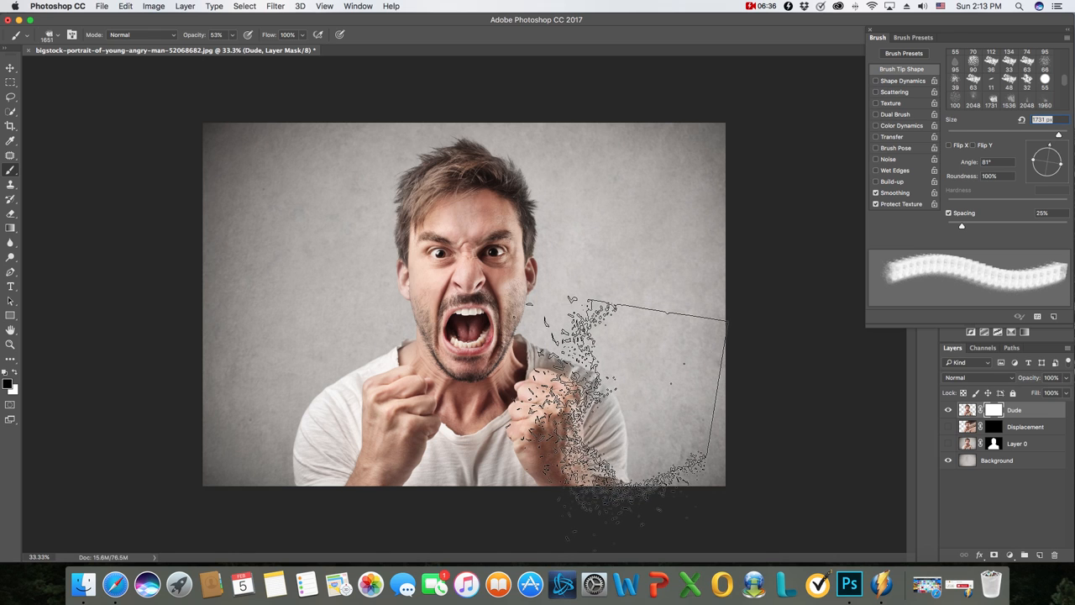
Step: Paint black with the 1651 px explosion tip on the Dude mask, from the raised fist and shoulder up the cheek to the hair
click(611, 416)
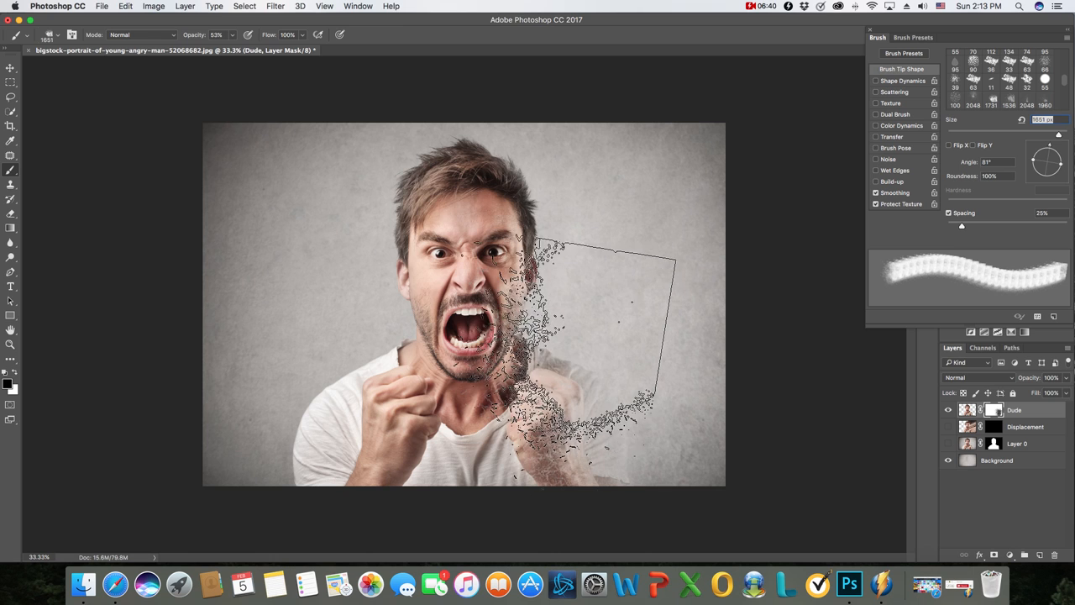
mouse_move(546, 294)
mouse_down()
mouse_move(517, 244)
mouse_move(580, 142)
mouse_move(576, 204)
mouse_move(605, 216)
mouse_move(597, 248)
mouse_move(622, 332)
mouse_move(645, 356)
mouse_move(621, 396)
mouse_move(629, 424)
mouse_move(557, 420)
mouse_up()
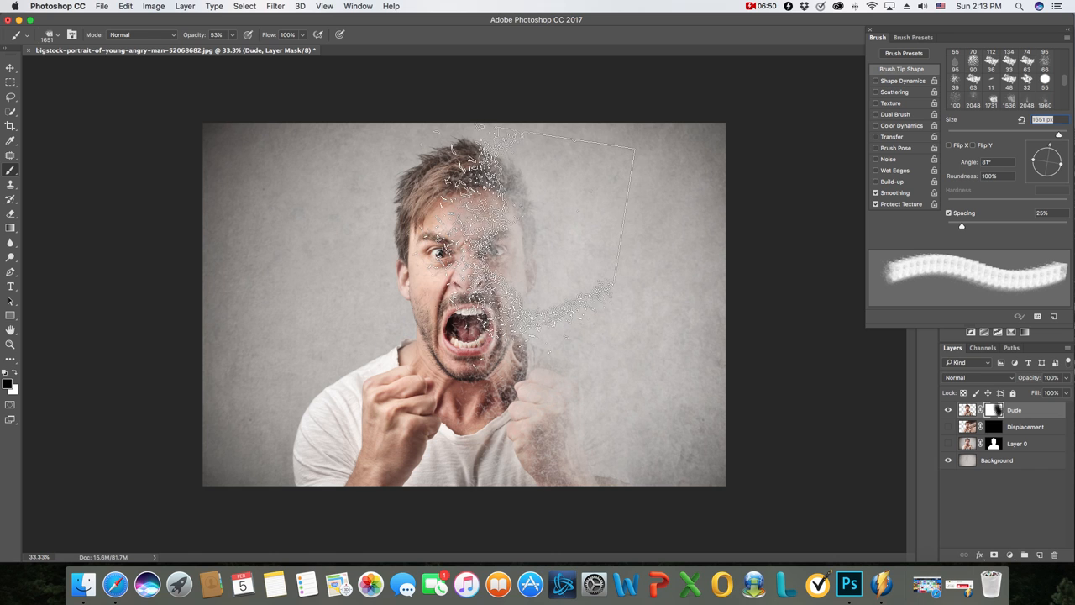
mouse_move(525, 245)
mouse_down()
mouse_move(518, 160)
mouse_move(536, 276)
mouse_move(580, 385)
mouse_move(600, 425)
mouse_move(664, 473)
mouse_move(606, 452)
mouse_up()
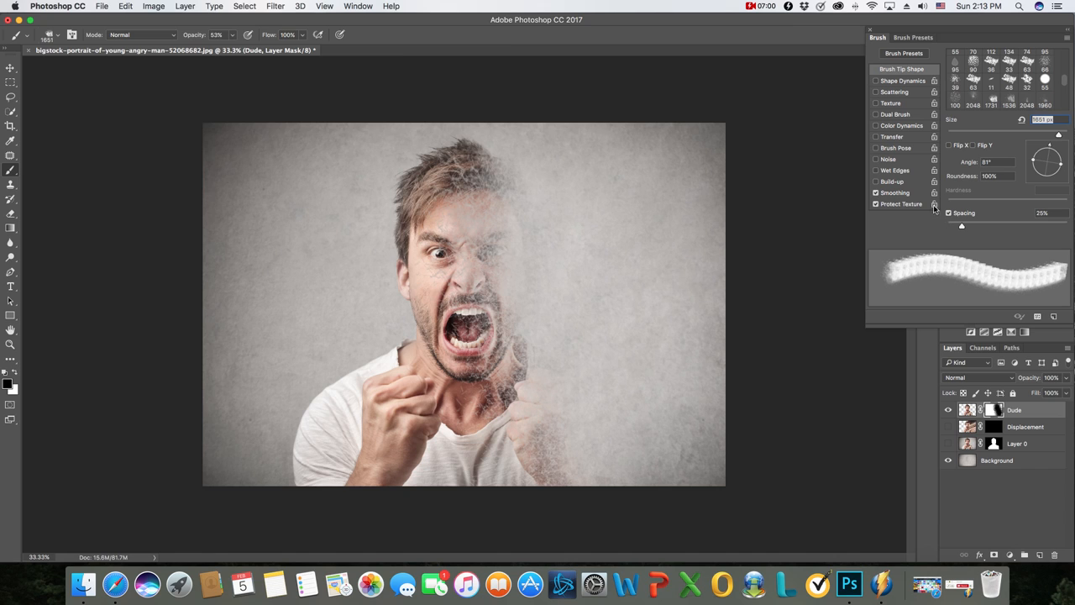
Step: Scatter fine black particles over the Dude mask's dissolved side with the 2048 px tip enlarged to 2070 px and rotated to 52°
click(52, 37)
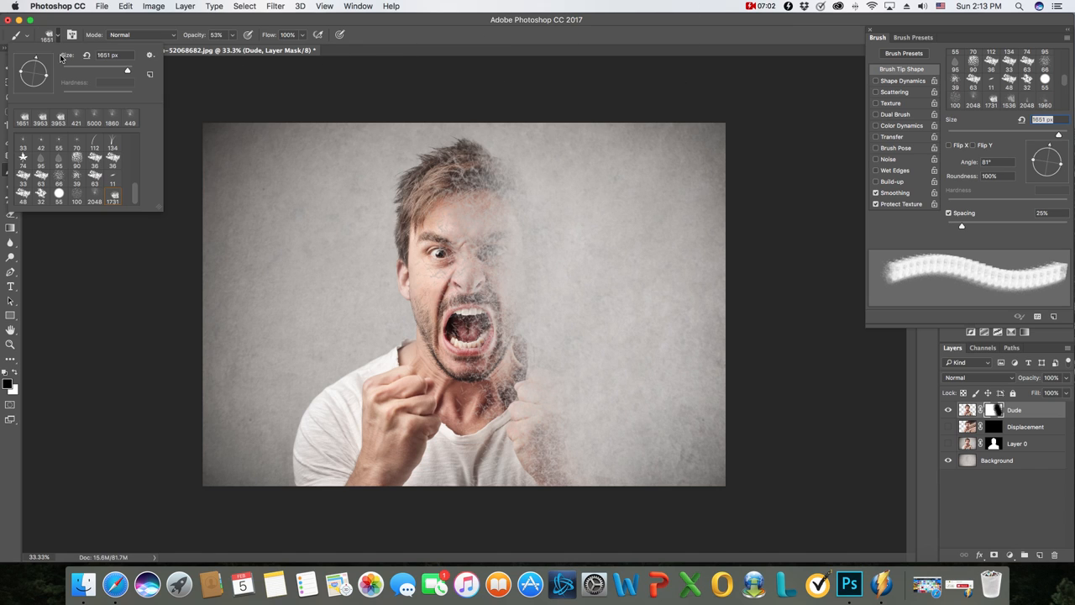
click(95, 198)
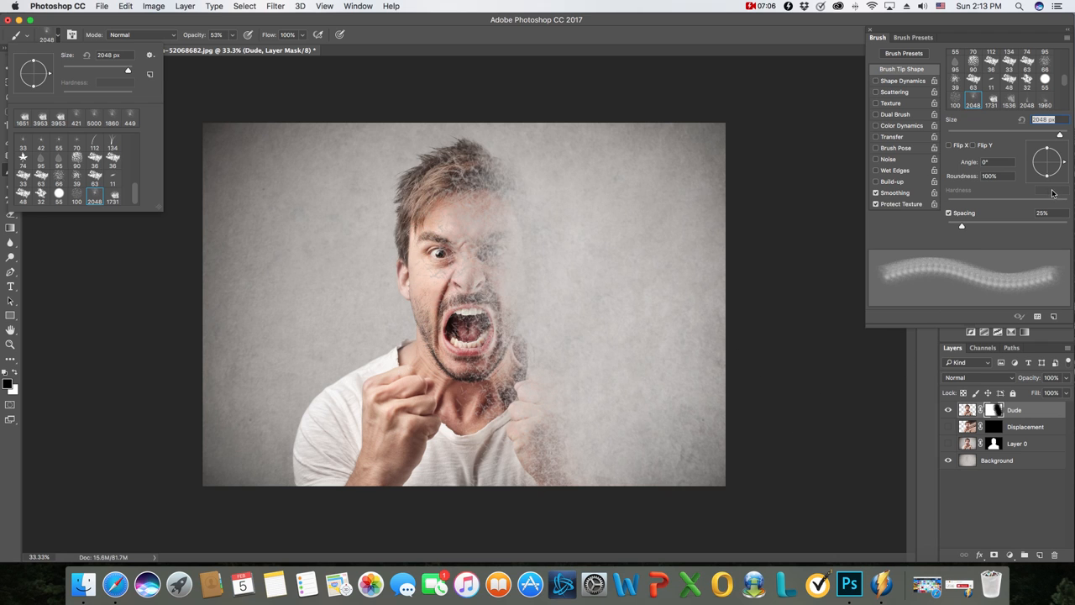
drag(1044, 174, 1032, 161)
drag(672, 428, 504, 387)
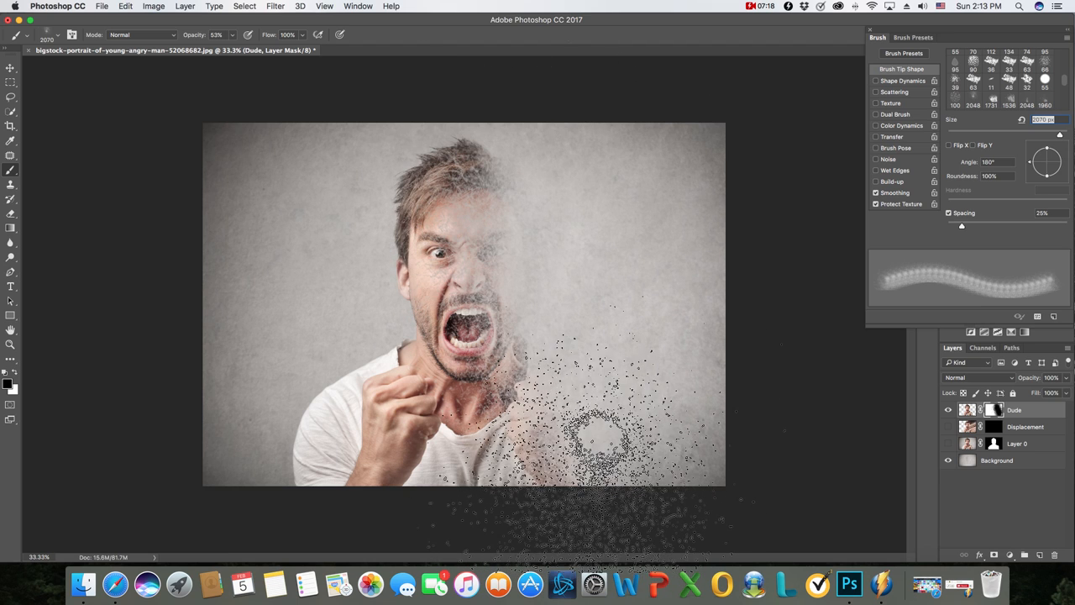
click(1056, 152)
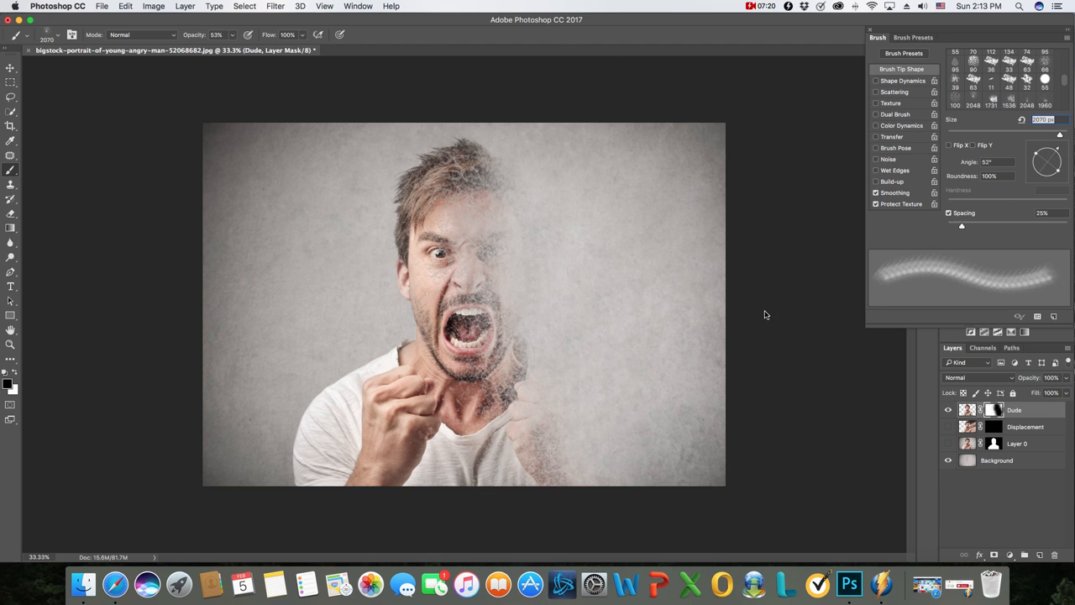
mouse_move(572, 315)
mouse_down()
mouse_move(597, 252)
mouse_move(840, 420)
mouse_move(622, 370)
mouse_up()
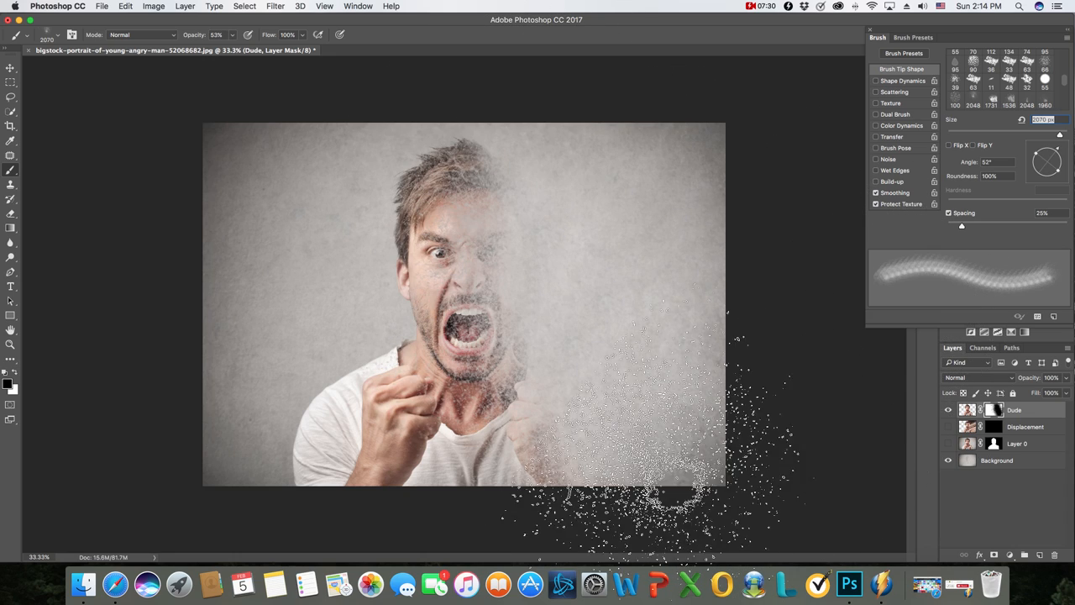
Step: Target the visible Displacement layer's mask with white, and set the 1731 px explosion tip to 2698 px at -90°
click(994, 429)
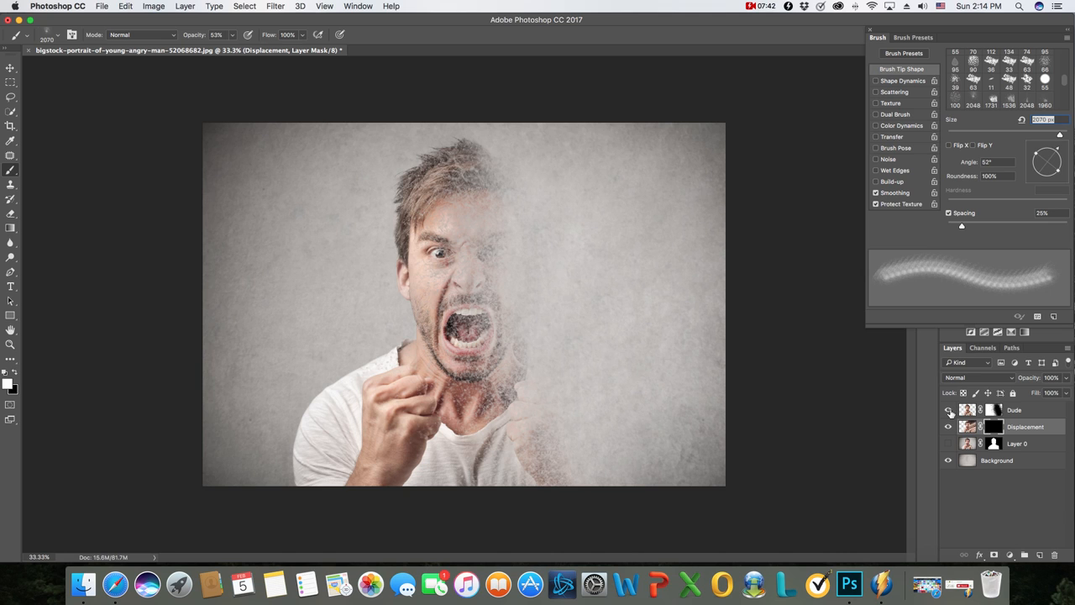
mouse_move(797, 392)
mouse_down()
mouse_move(697, 386)
mouse_move(639, 353)
mouse_move(370, 345)
mouse_up()
mouse_move(470, 336)
mouse_down()
mouse_move(622, 277)
mouse_move(505, 403)
mouse_move(580, 294)
mouse_up()
click(56, 37)
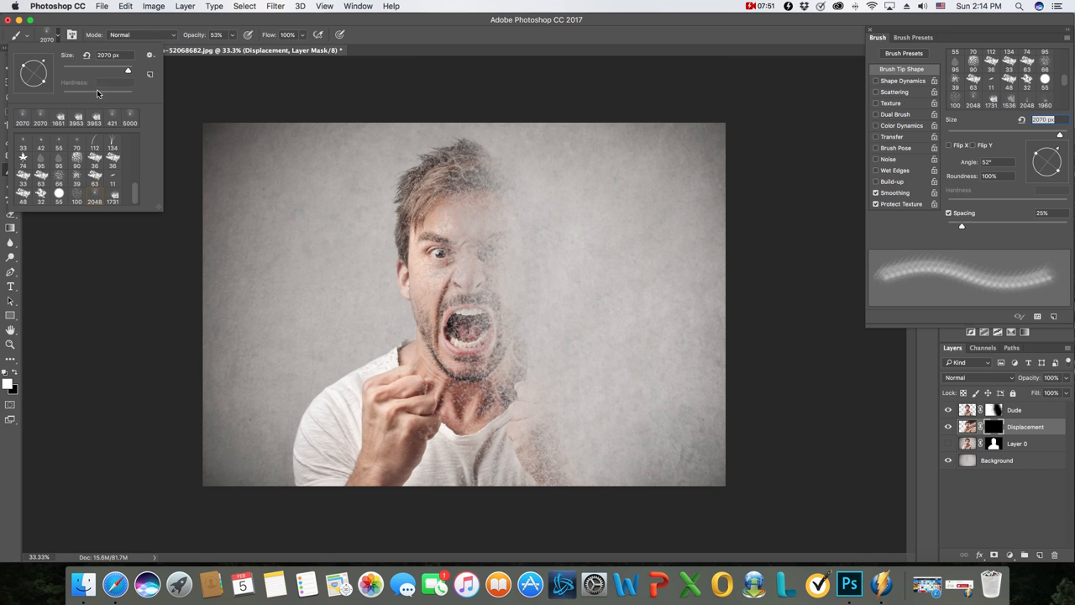
click(112, 199)
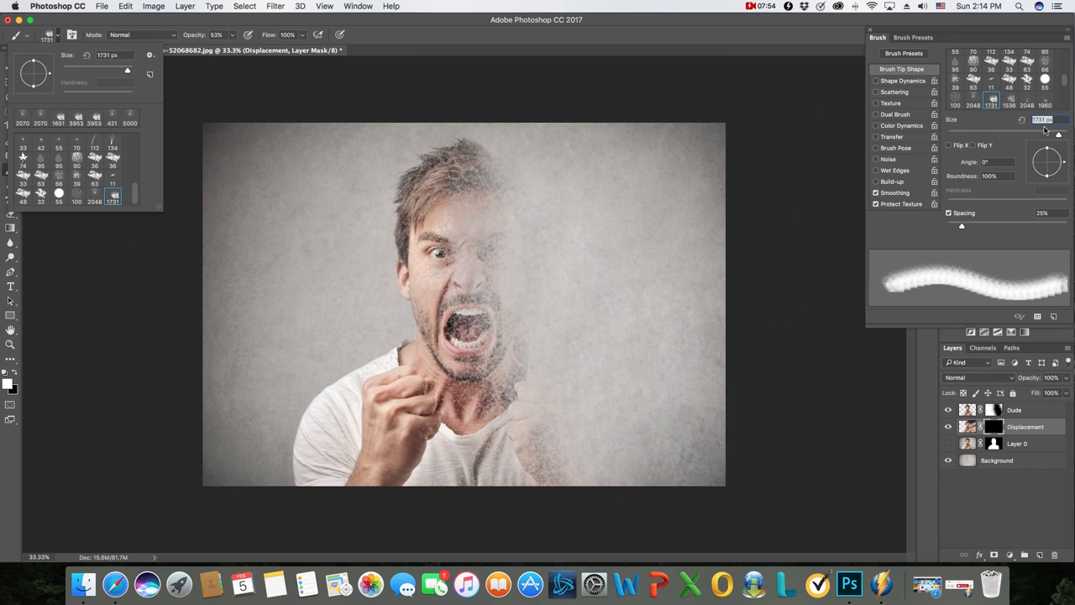
click(1035, 165)
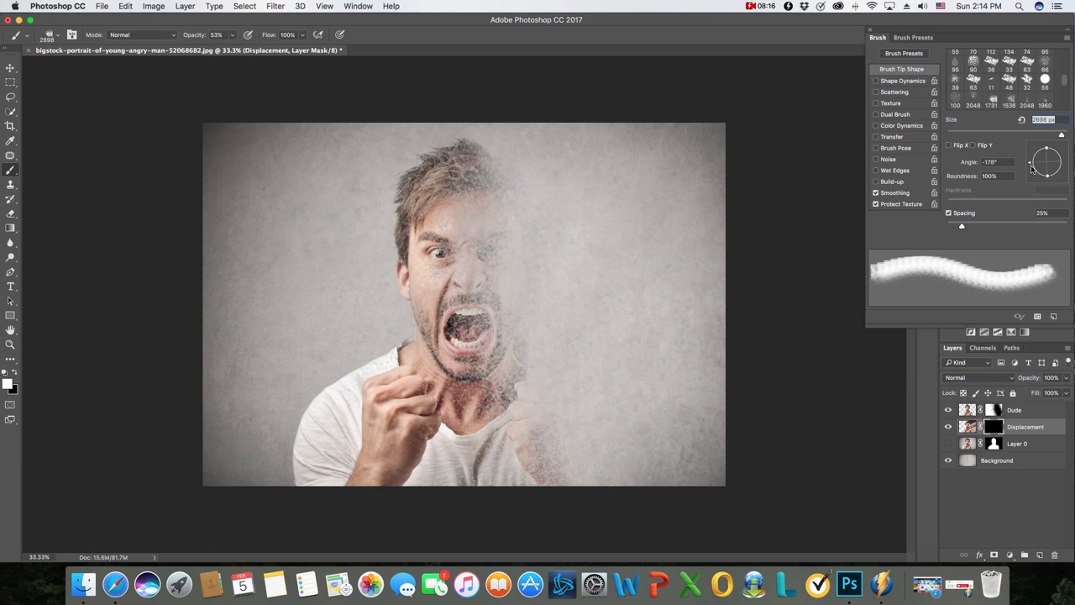
drag(1034, 166, 1048, 186)
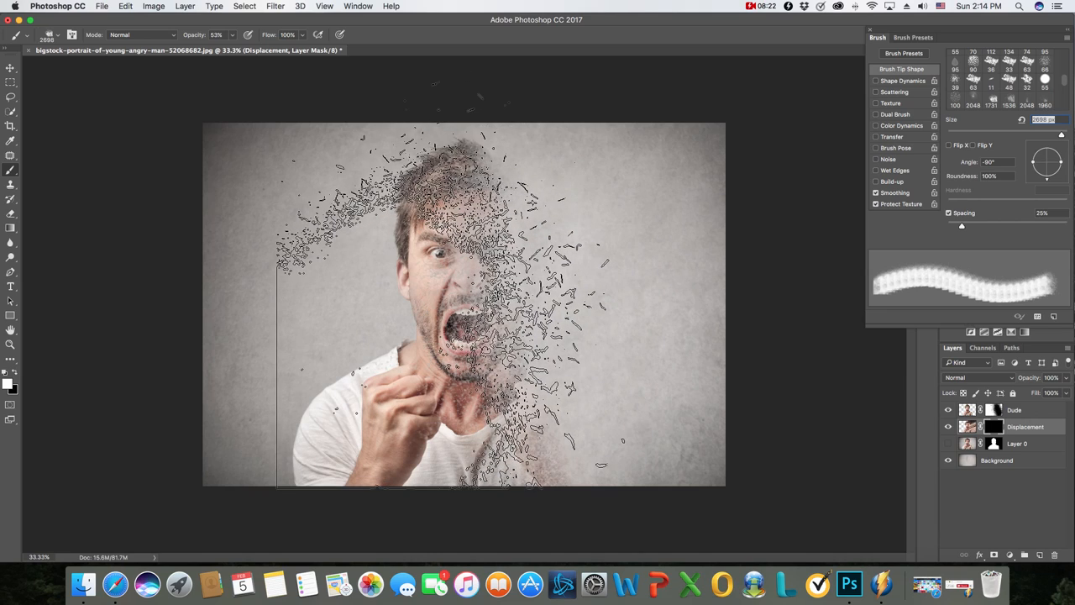
Step: Paint white fragments beside the face and fist on the Displacement mask, and step back the heaviest strokes
mouse_move(443, 284)
mouse_down()
mouse_move(378, 252)
mouse_move(515, 266)
mouse_move(516, 314)
mouse_move(533, 326)
mouse_move(573, 293)
mouse_move(559, 321)
mouse_move(505, 186)
mouse_move(588, 357)
mouse_move(563, 374)
mouse_move(542, 340)
mouse_up()
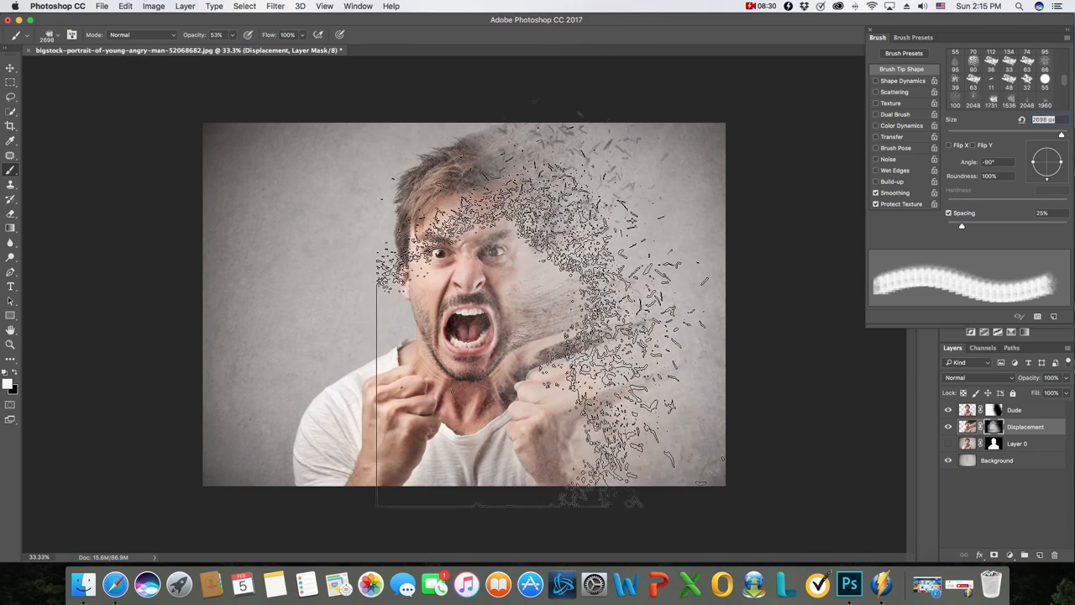
click(133, 6)
click(143, 40)
click(126, 6)
click(139, 40)
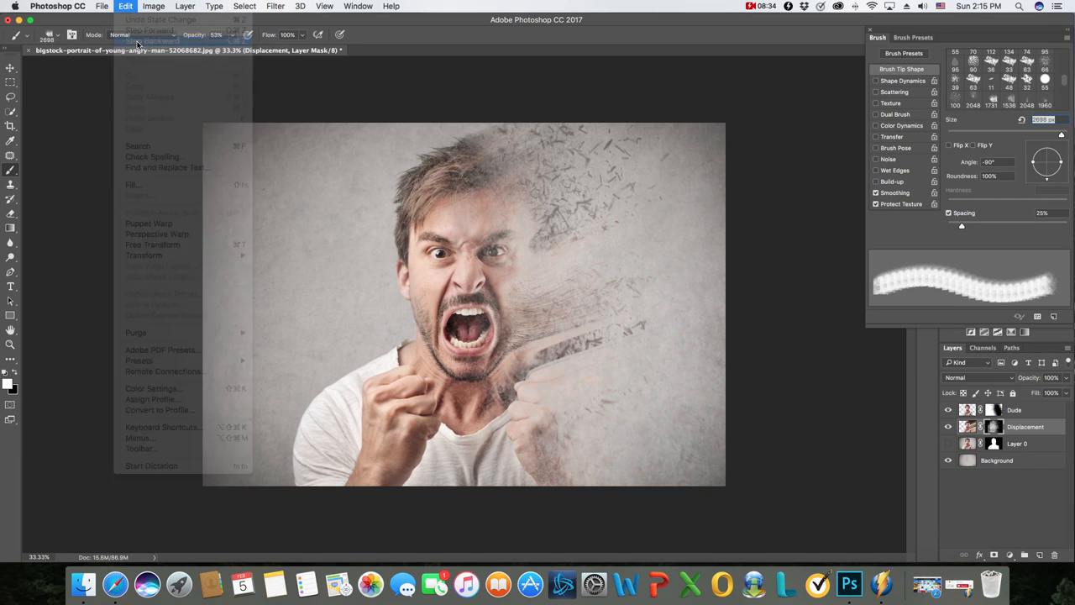
click(127, 6)
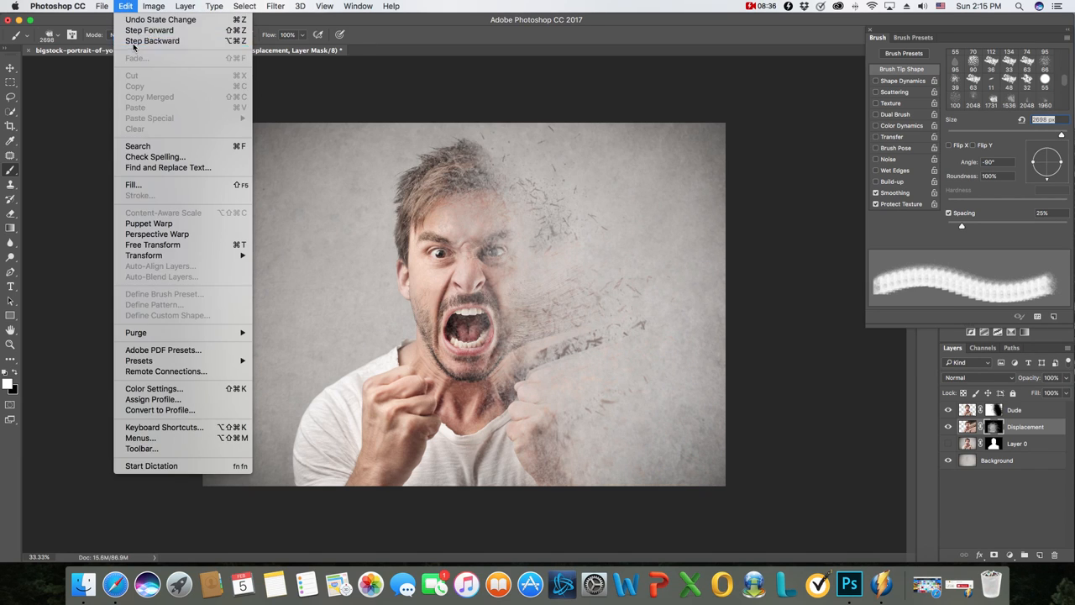
click(133, 43)
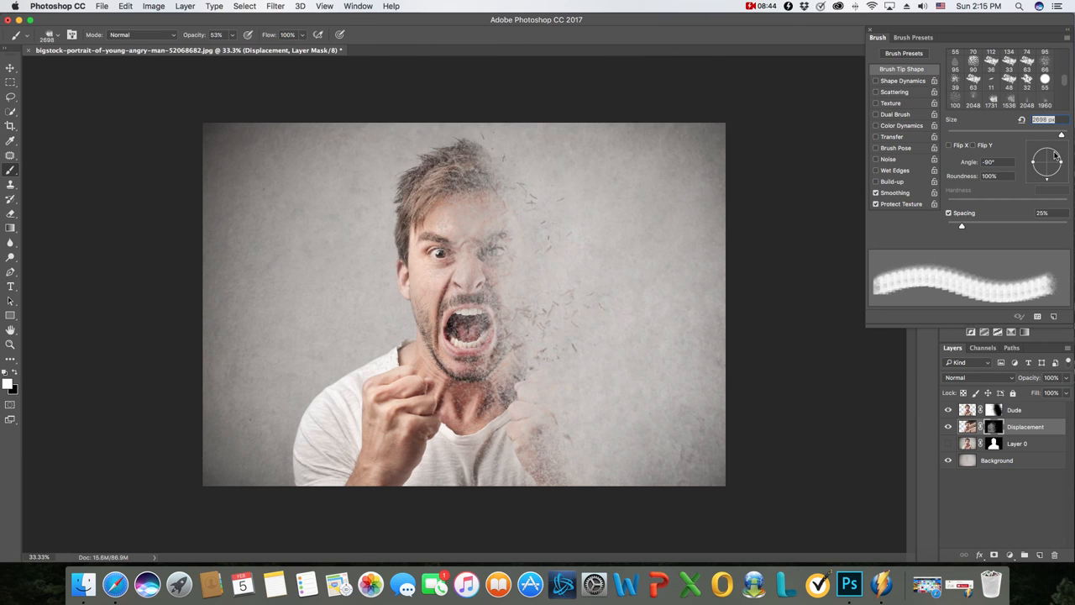
Step: Rotate the tip to 87° and paint white fragments along the canvas's right edge, stepping back the excess
drag(1056, 154, 1049, 150)
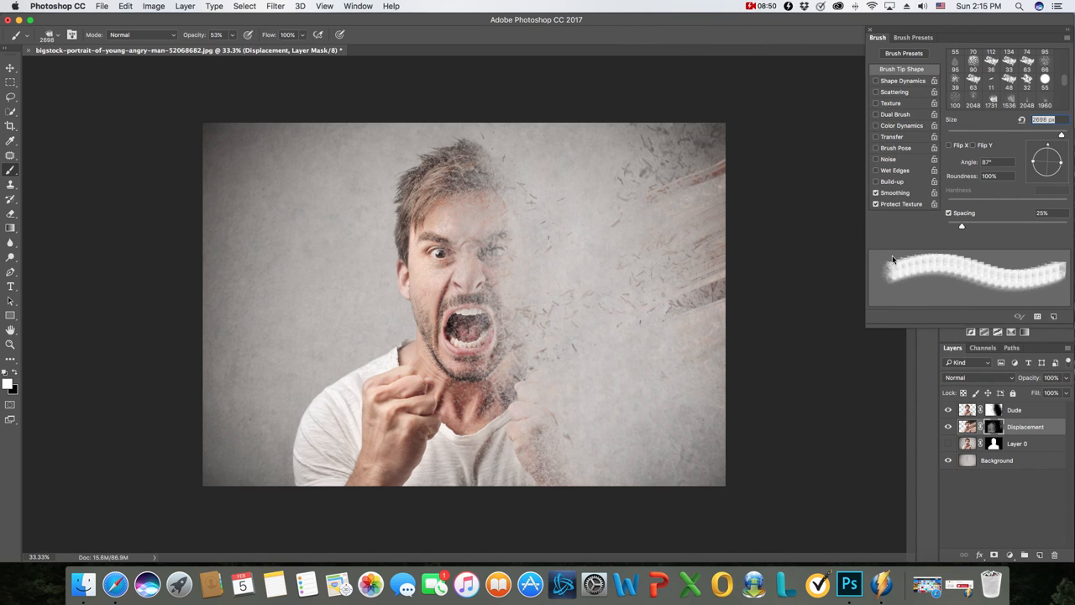
click(123, 7)
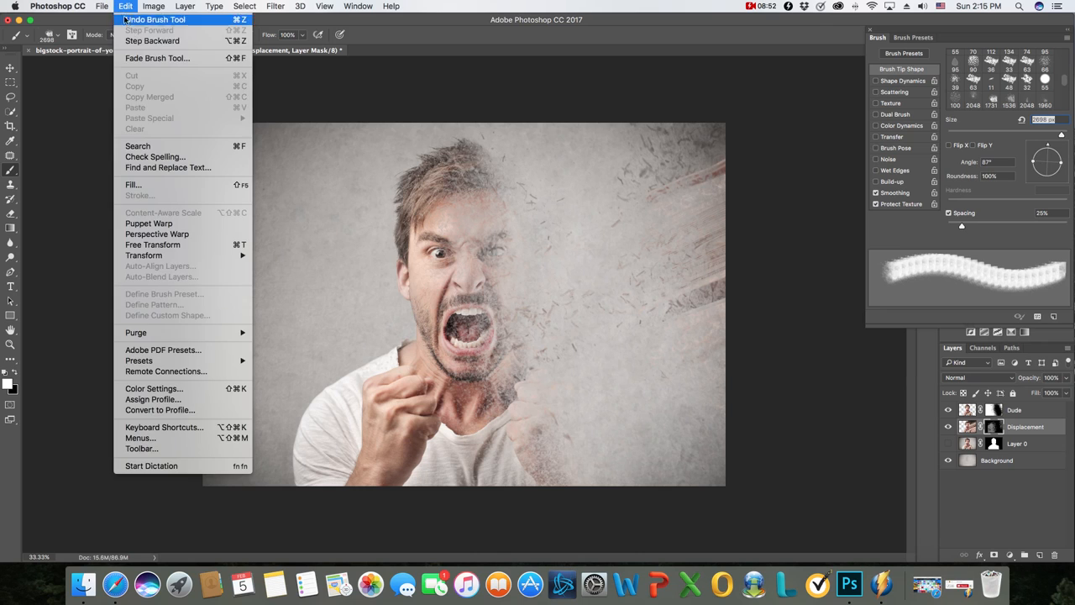
click(139, 41)
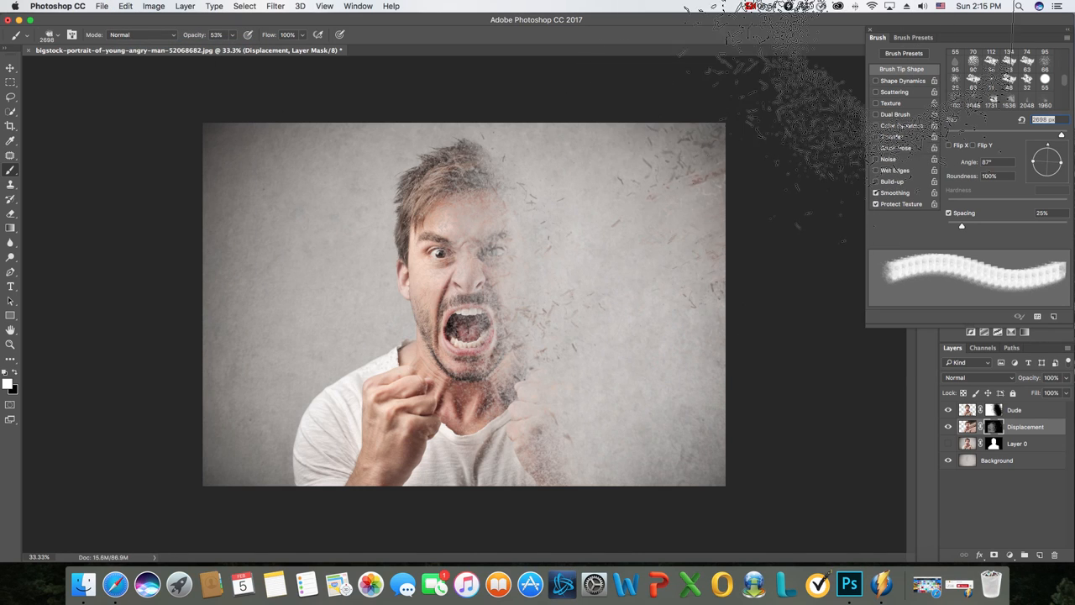
click(752, 6)
click(759, 26)
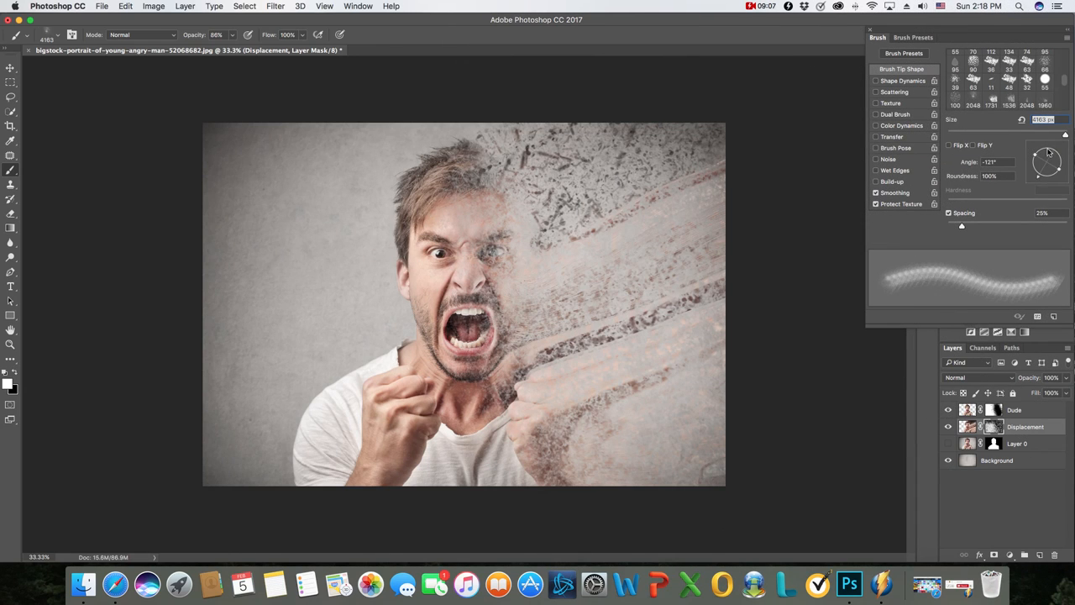
Step: Reveal more of the smears on the Displacement mask with a rotated 4791 px particle tip at 100% opacity, and close the brush settings
drag(1048, 151, 1055, 138)
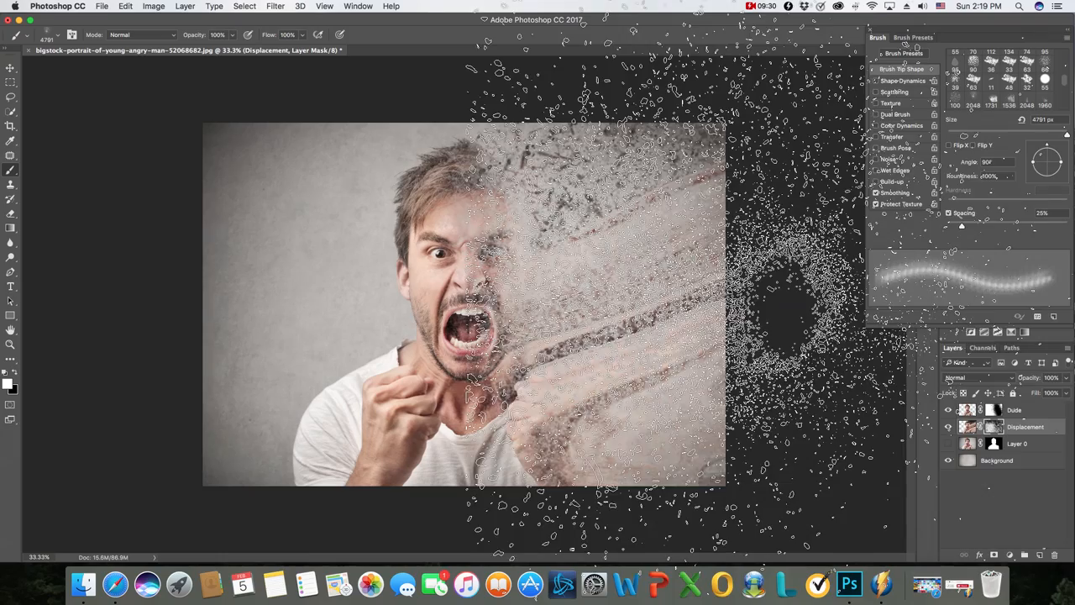
click(871, 32)
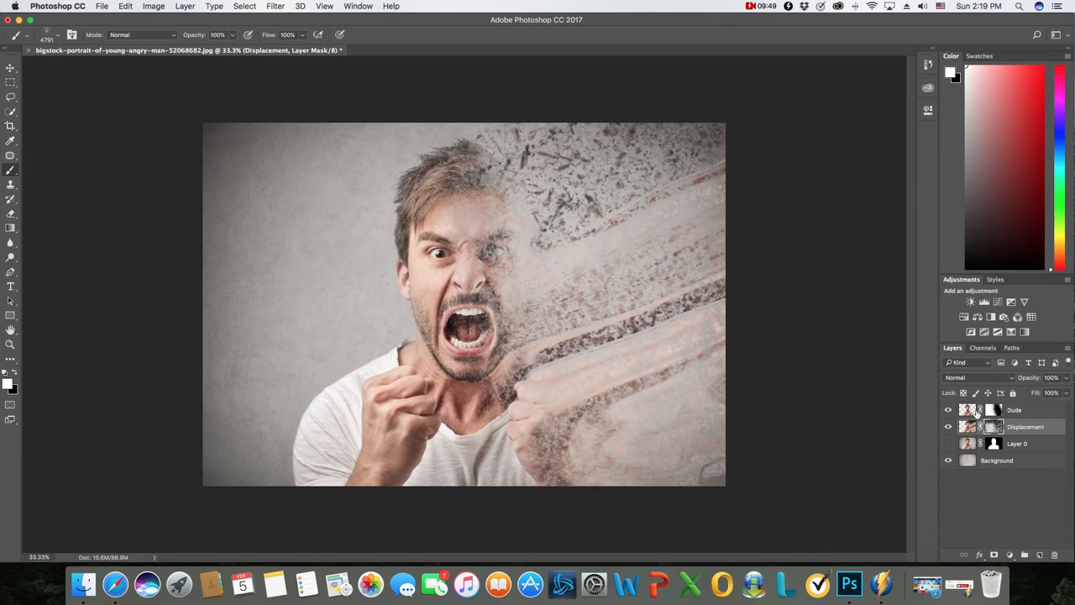
click(761, 7)
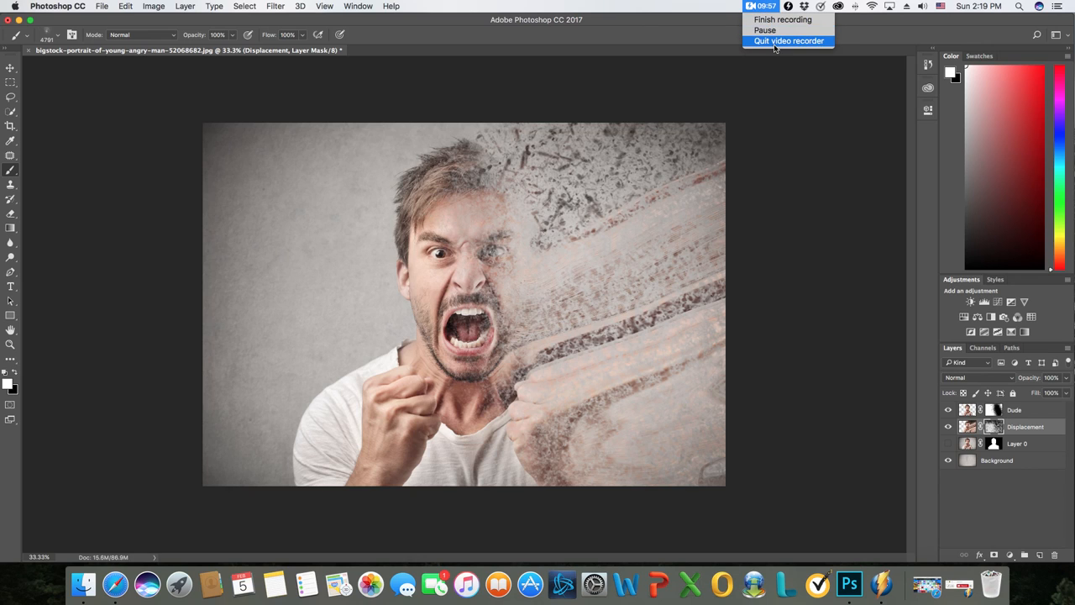